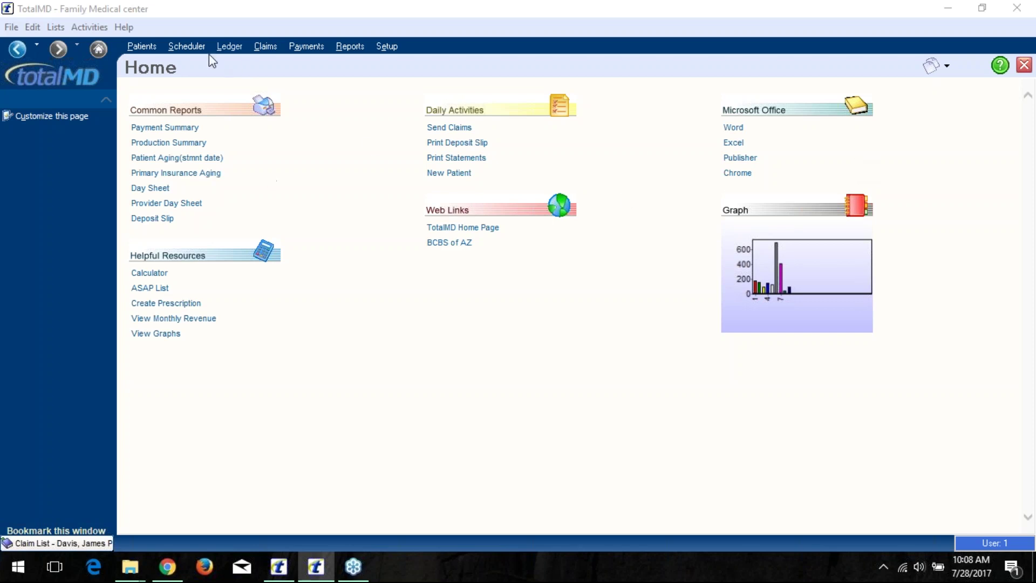
# Step: Open the record of the AET07-insured patient in Mesa from the patient list, validate the address and decline the suggested replacement
pyautogui.click(135, 48)
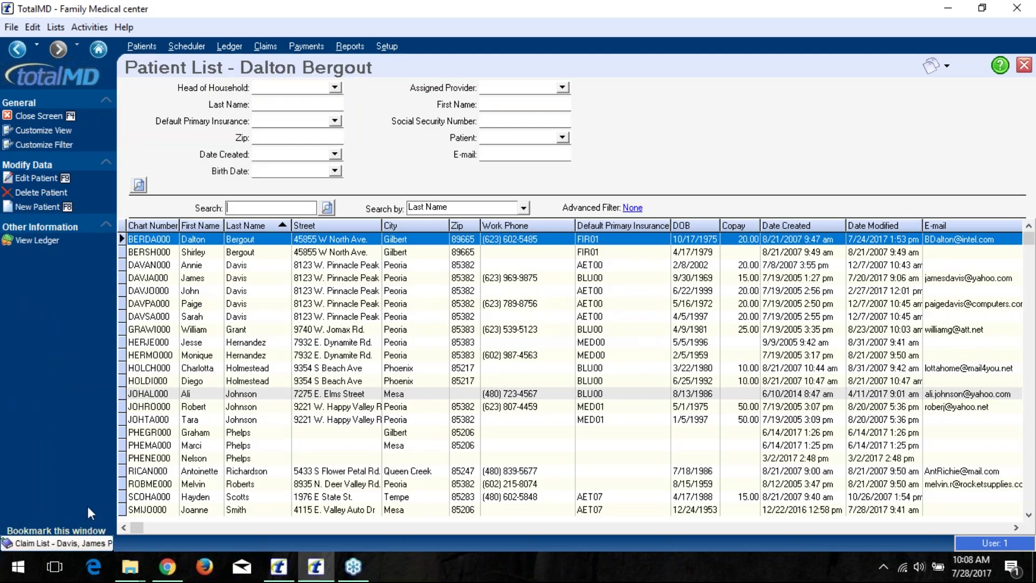
pyautogui.click(205, 509)
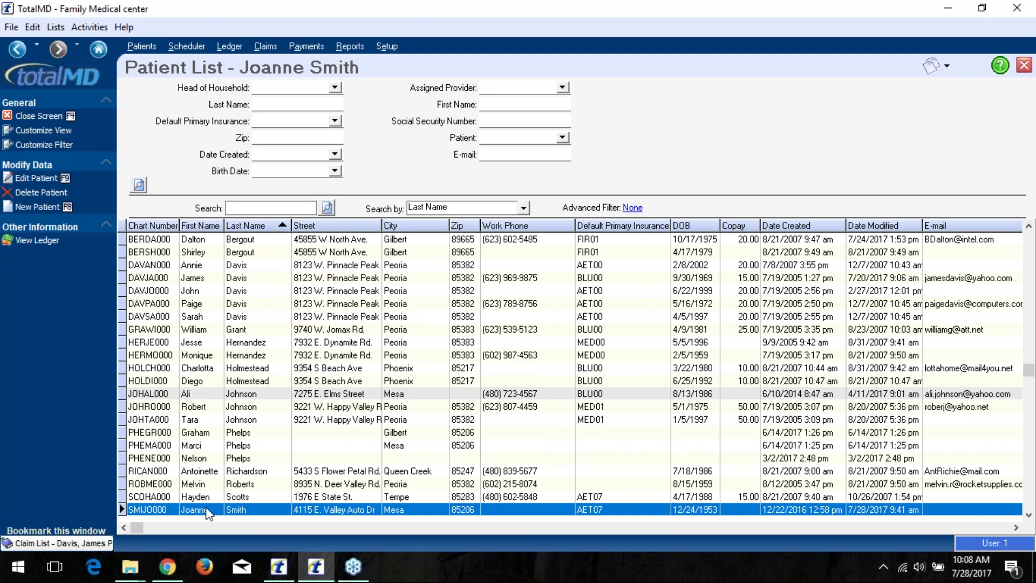
pyautogui.doubleClick(206, 509)
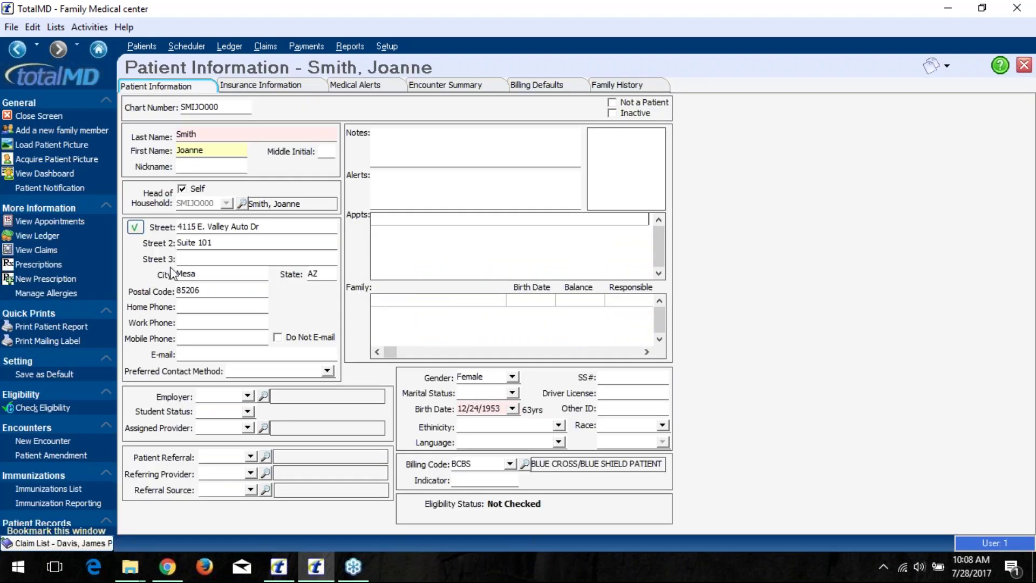
pyautogui.click(134, 229)
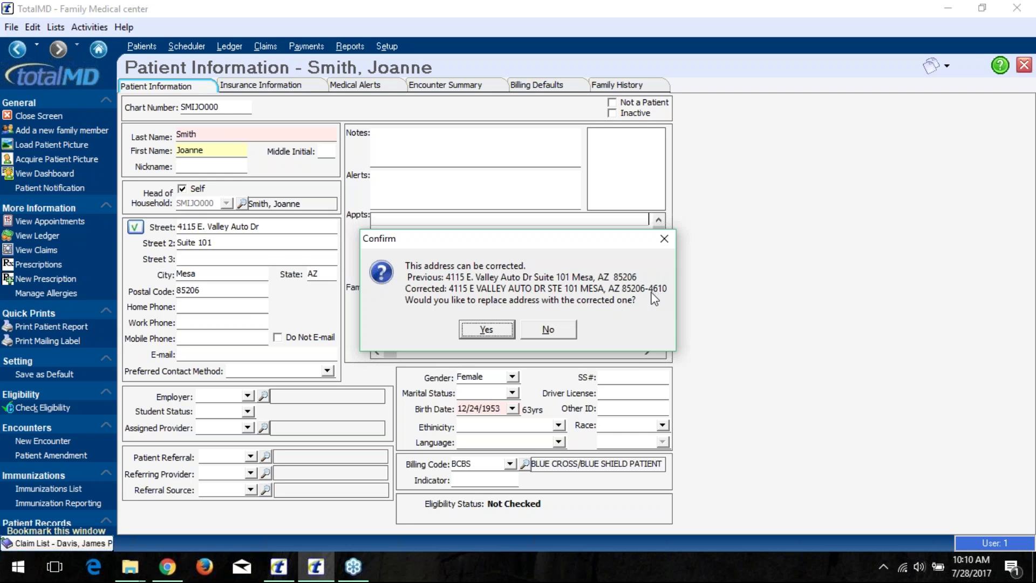
pyautogui.click(555, 332)
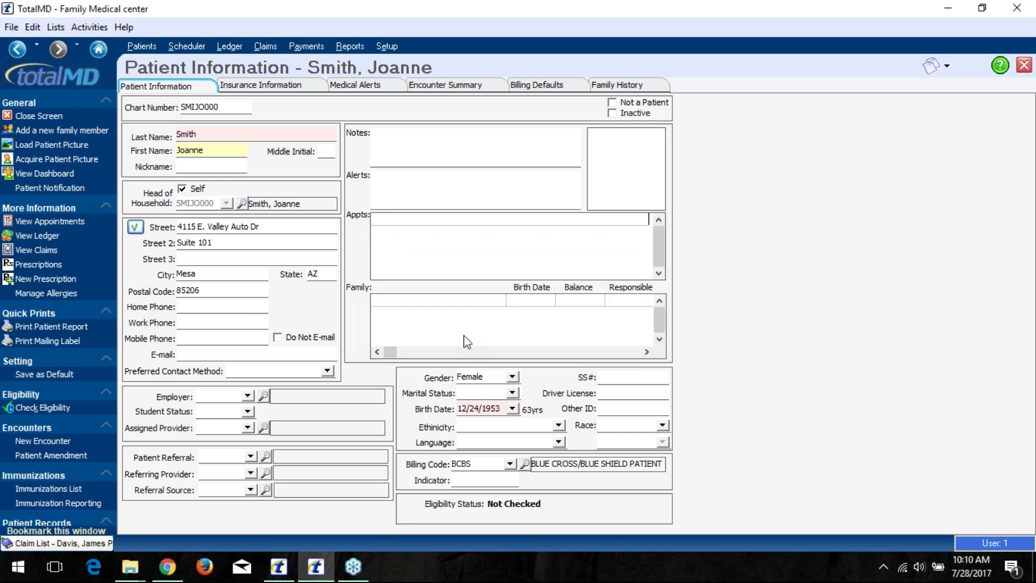
# Step: Add the suggested four-digit extension to the patient's postal code manually and save the record
pyautogui.click(221, 293)
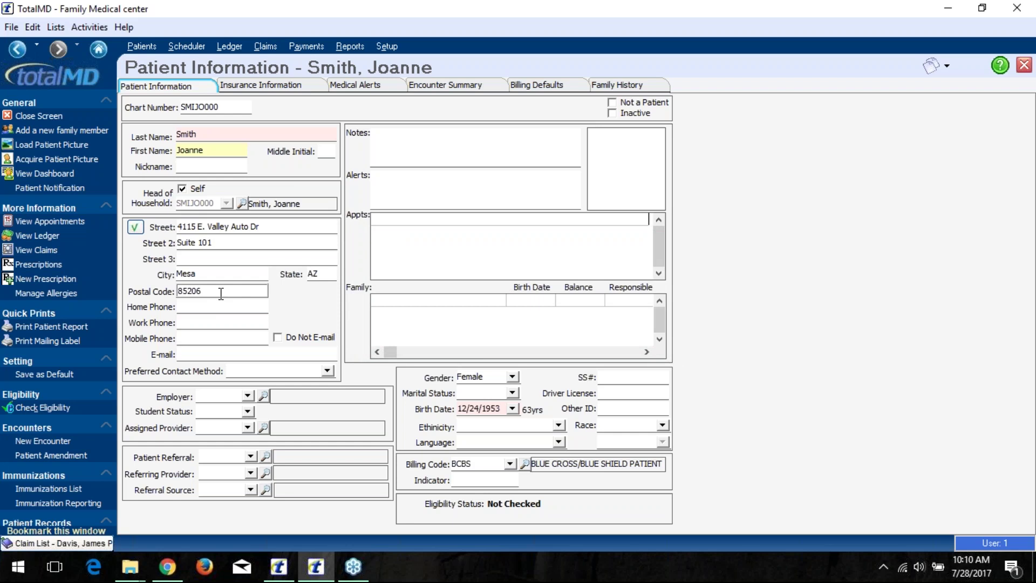
pyautogui.write('-4610')
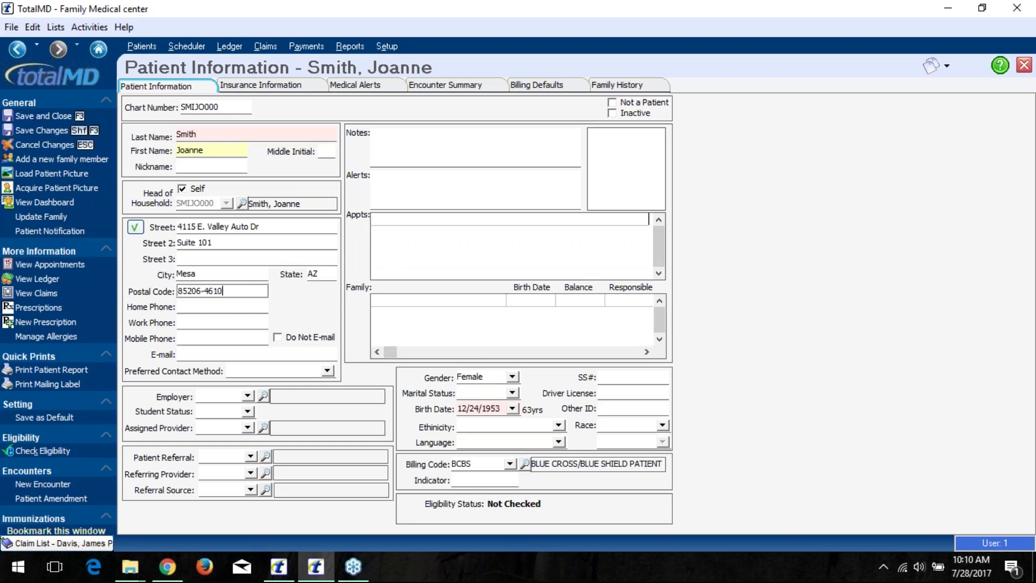
pyautogui.click(240, 259)
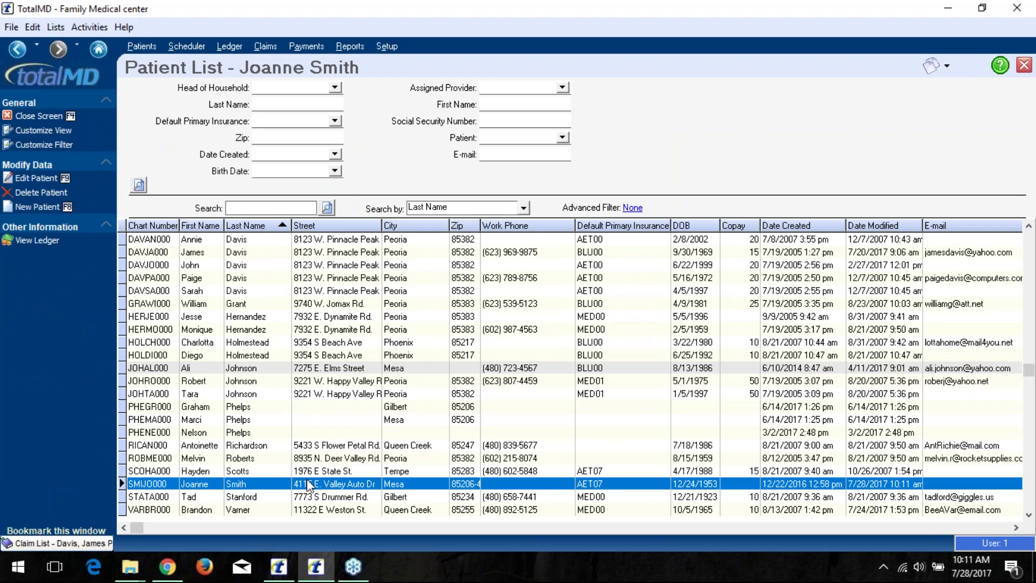
# Step: Validate the address of the second MED00-insured patient in Peoria, dismiss the result and close the record
pyautogui.click(342, 330)
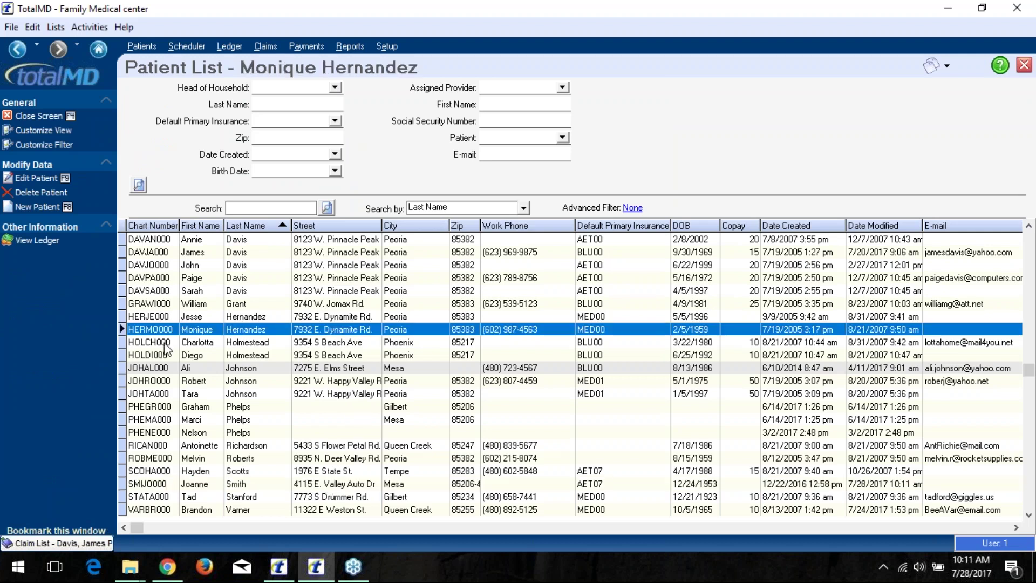
pyautogui.press('F3')
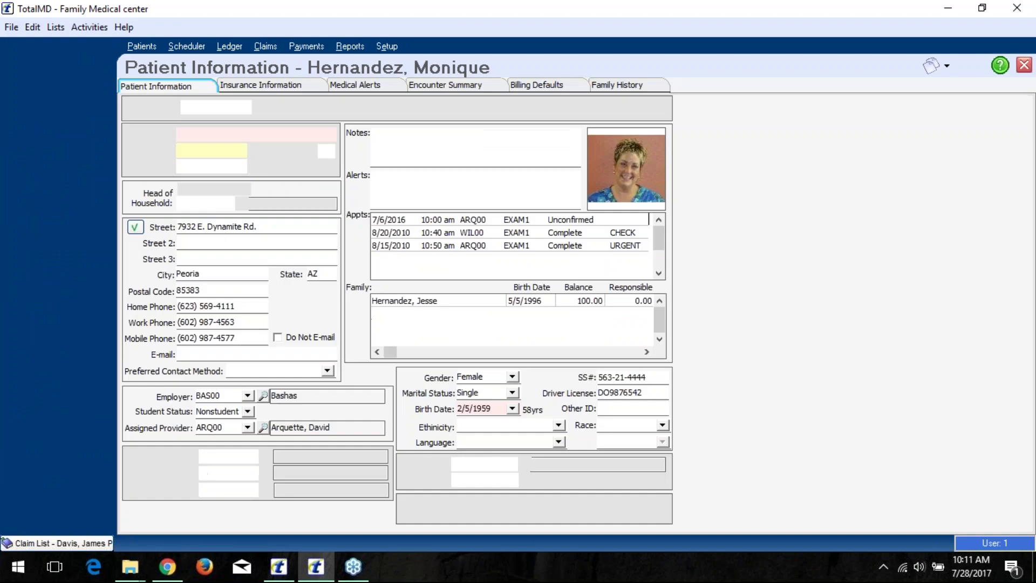
pyautogui.click(136, 228)
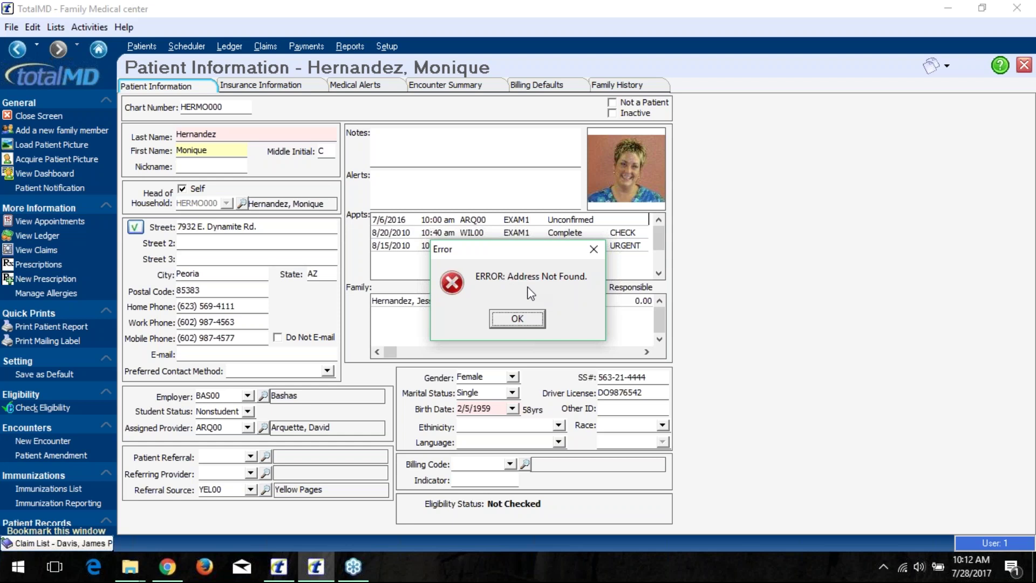
pyautogui.click(516, 319)
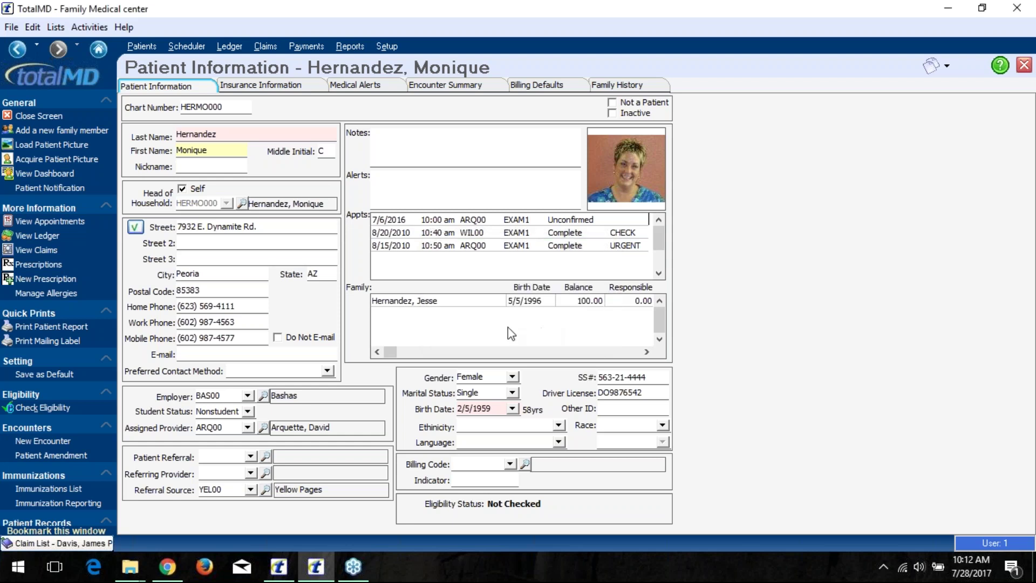
pyautogui.click(27, 116)
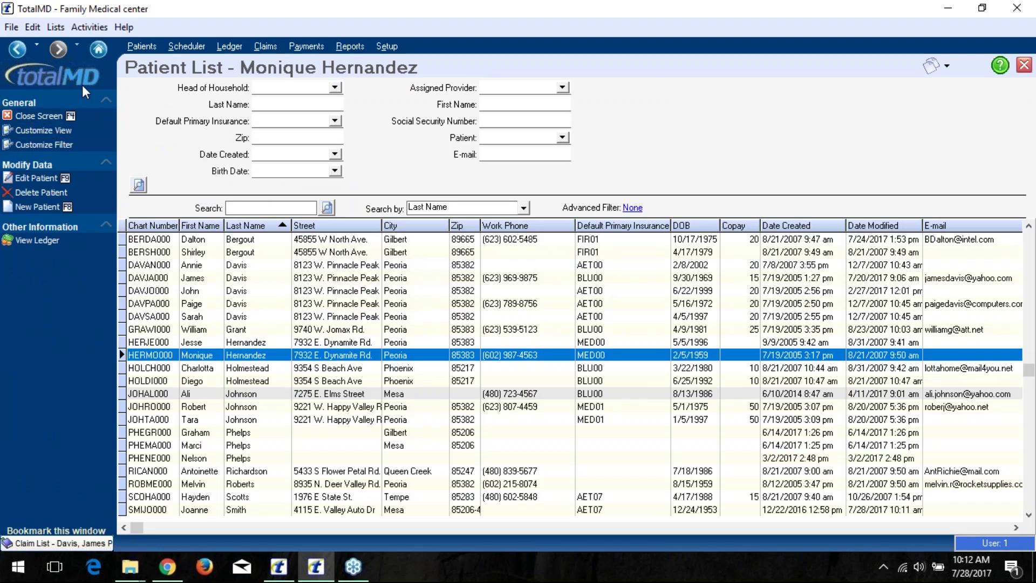
# Step: In the Write-Off Wizard, list patient-responsible charges with a remainder balance up to 5.00 that are marked "Do Not Bill Patient"
pyautogui.click(78, 27)
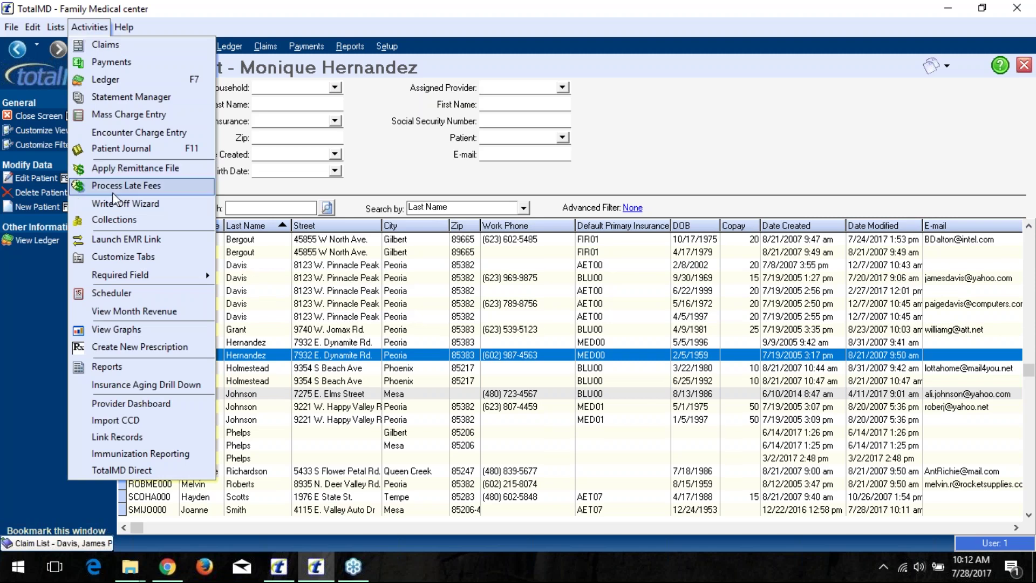
pyautogui.click(121, 204)
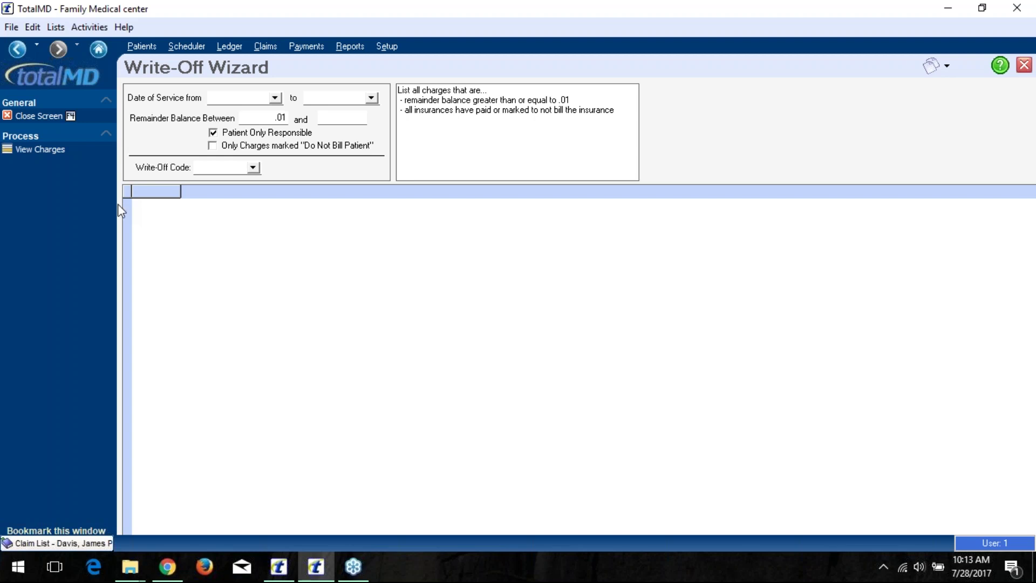
pyautogui.click(360, 115)
pyautogui.write('5')
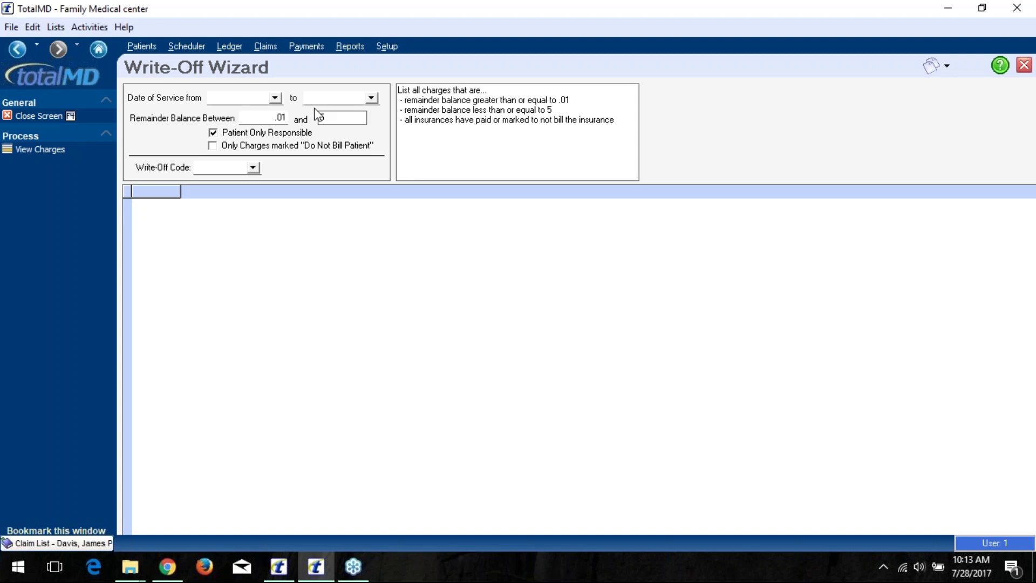
pyautogui.click(277, 115)
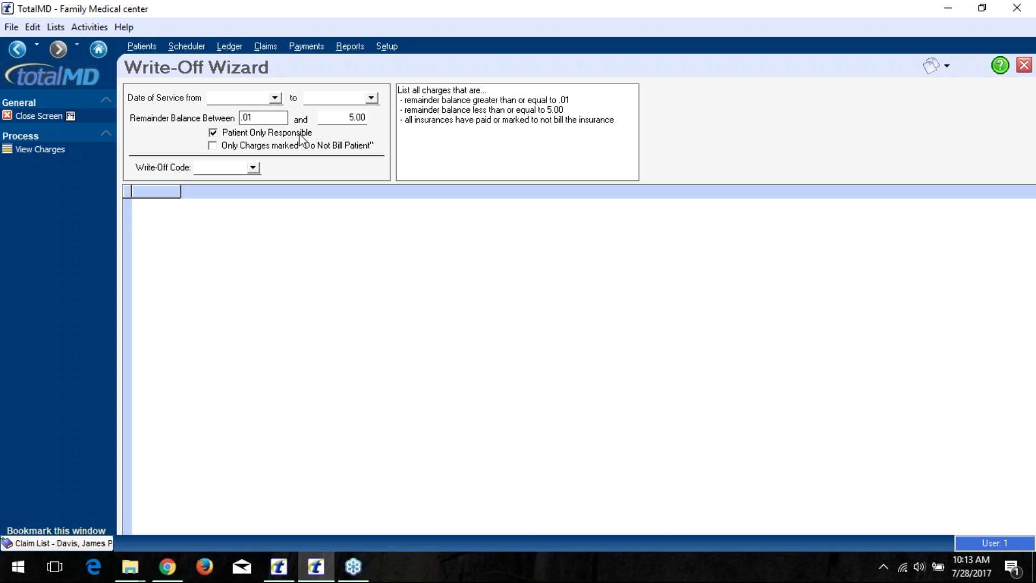
pyautogui.click(214, 149)
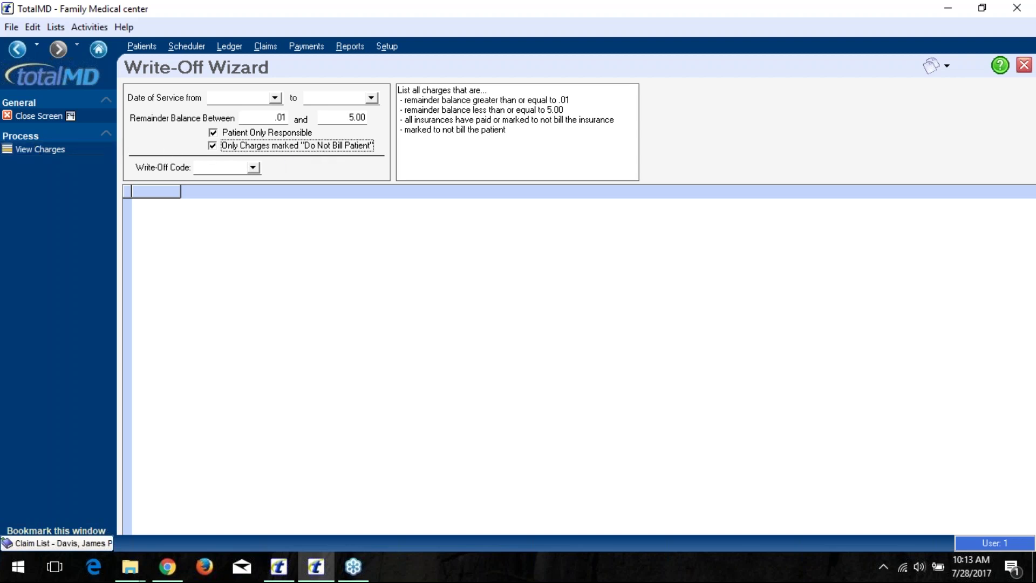
pyautogui.click(36, 146)
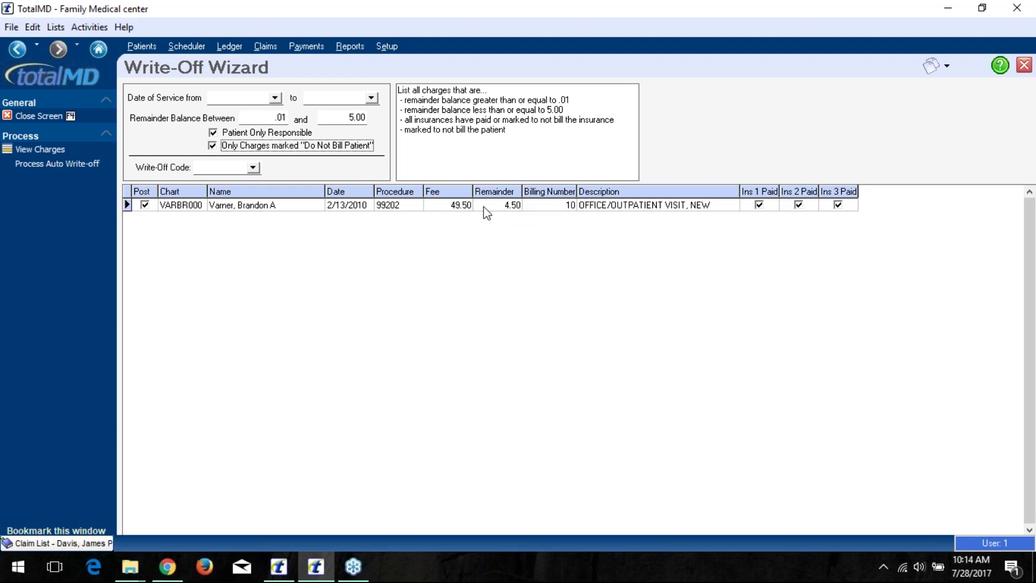
# Step: Set the write-off code to DISCOUNT for the listed charges
pyautogui.click(759, 204)
pyautogui.click(759, 204)
pyautogui.click(252, 168)
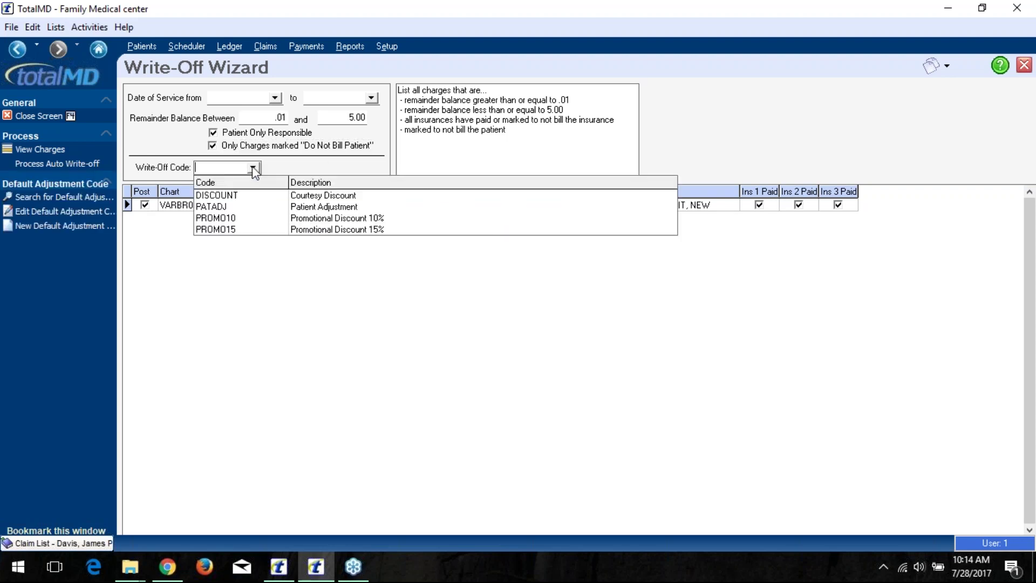
pyautogui.click(330, 196)
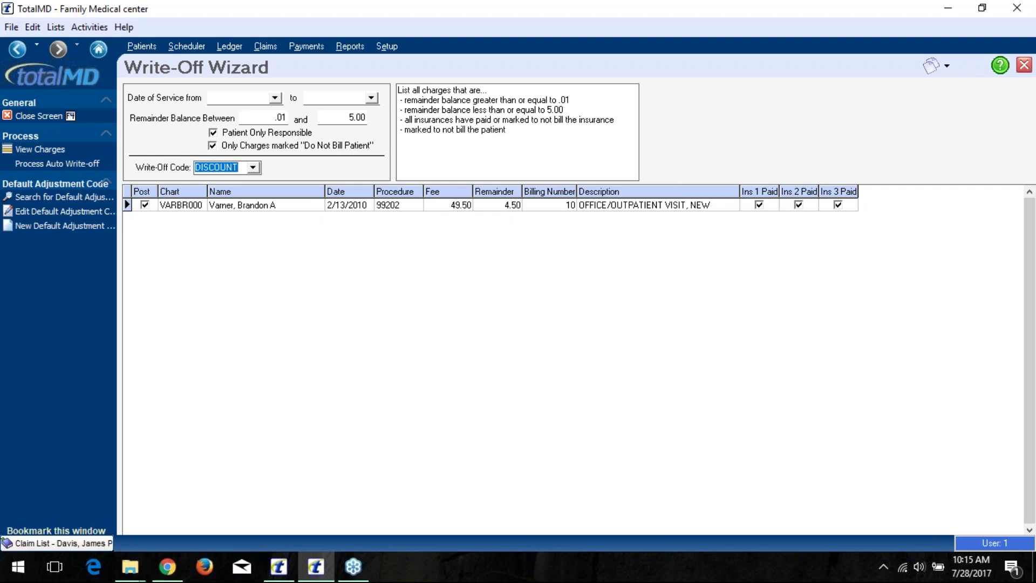
# Step: Include charges not marked "Do Not Bill Patient", raise the maximum remainder balance to 10 and list the matching charges
pyautogui.click(212, 145)
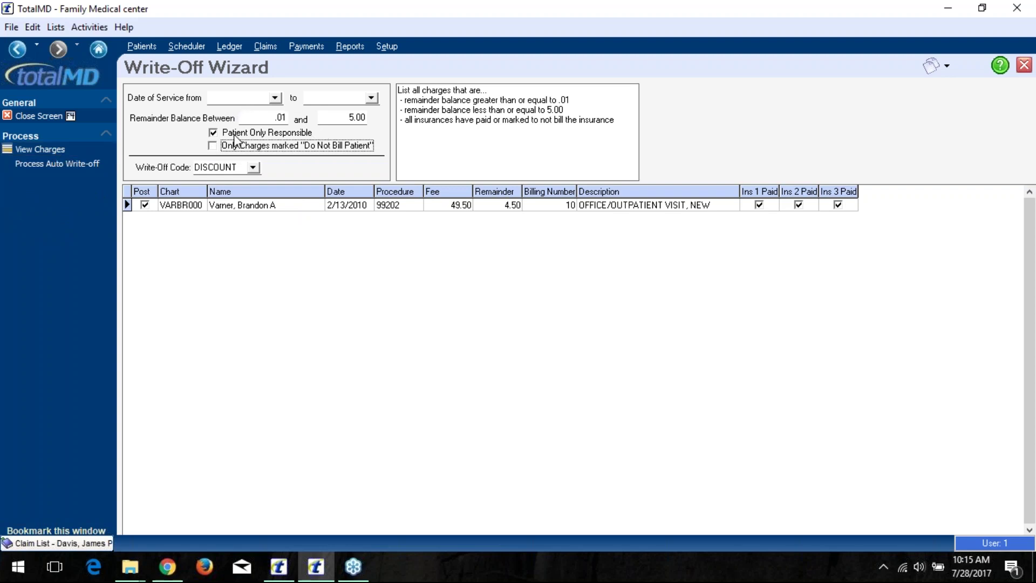
pyautogui.click(359, 119)
pyautogui.moveTo(358, 119); pyautogui.dragTo(264, 115)
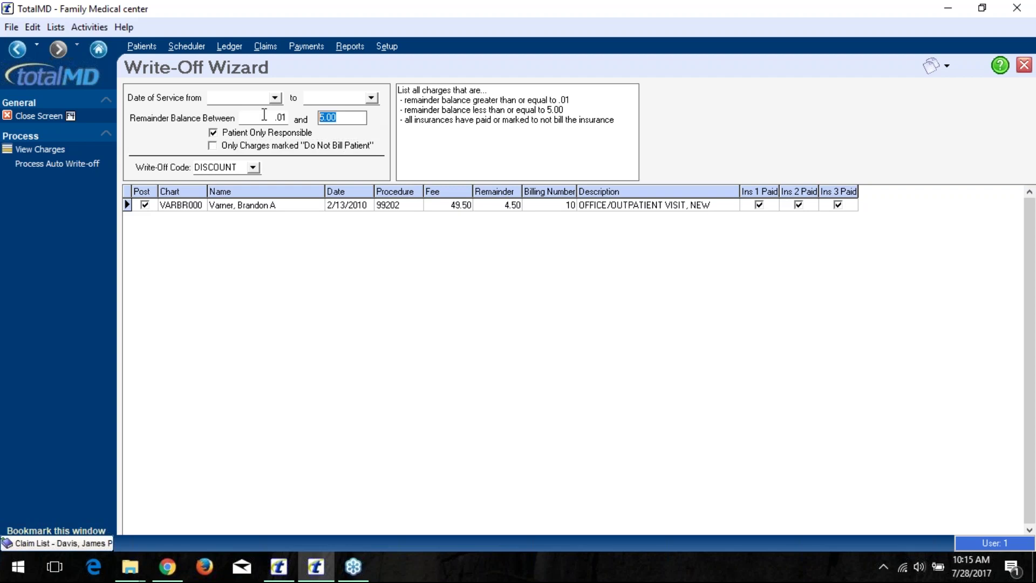
pyautogui.write('10')
pyautogui.click(22, 150)
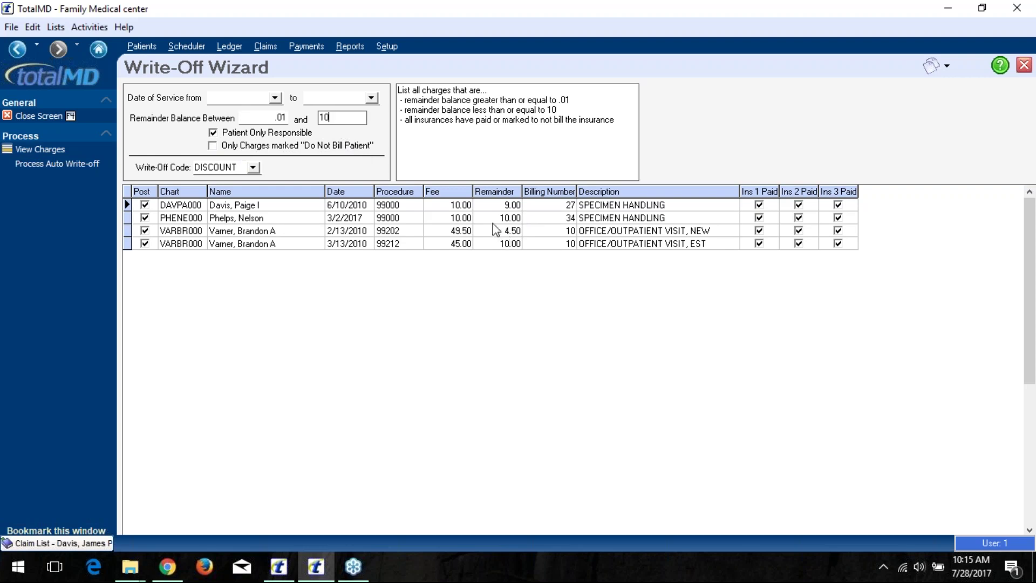
# Step: Clear the maximum remainder balance, limit the filter to charges marked "Do Not Bill Patient" and list the charges again
pyautogui.doubleClick(340, 117)
pyautogui.press('BackSpace')
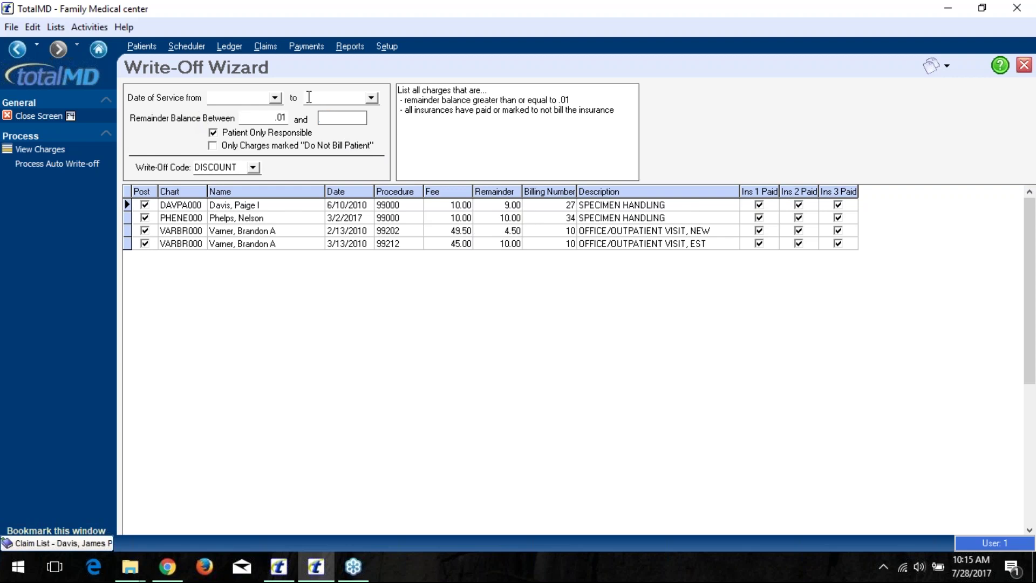
pyautogui.click(213, 145)
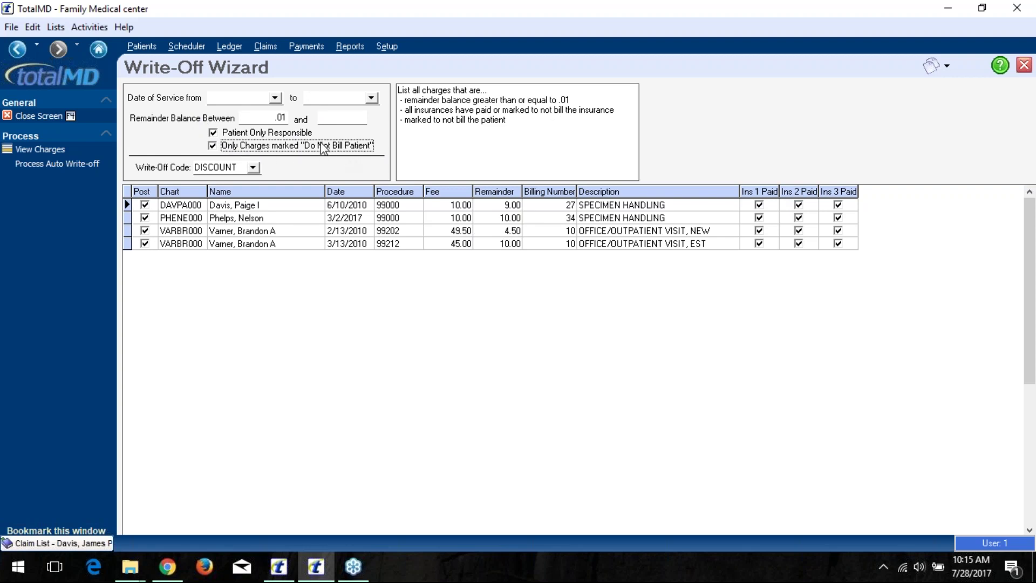
pyautogui.click(51, 149)
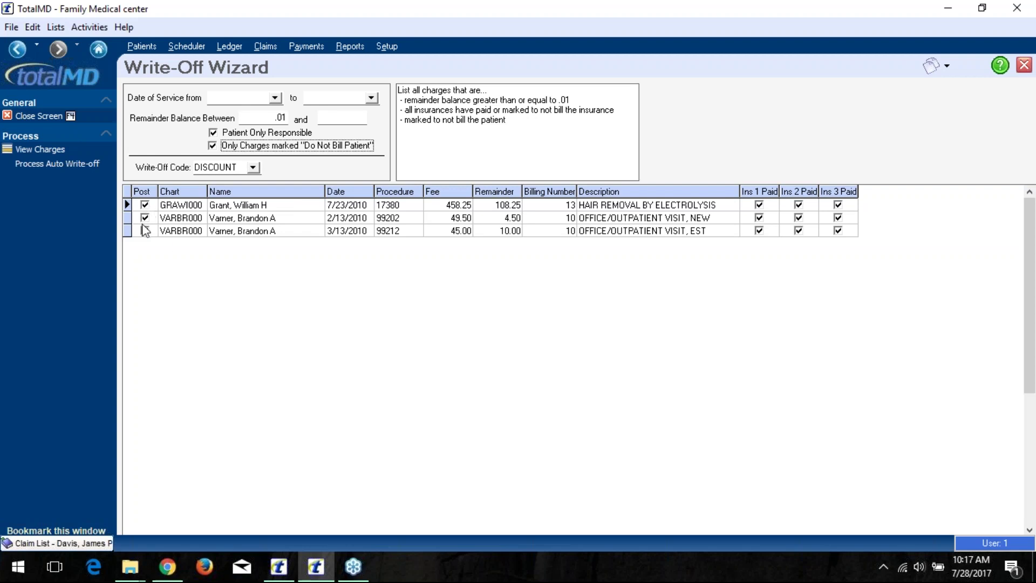
pyautogui.click(145, 205)
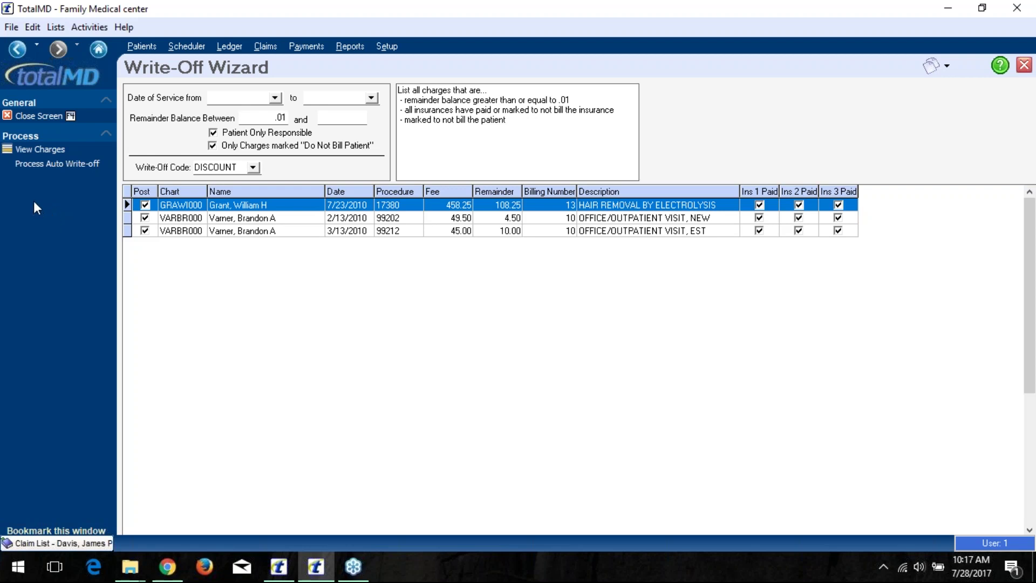
# Step: Open the Insurance Aging Drill Down
pyautogui.click(85, 30)
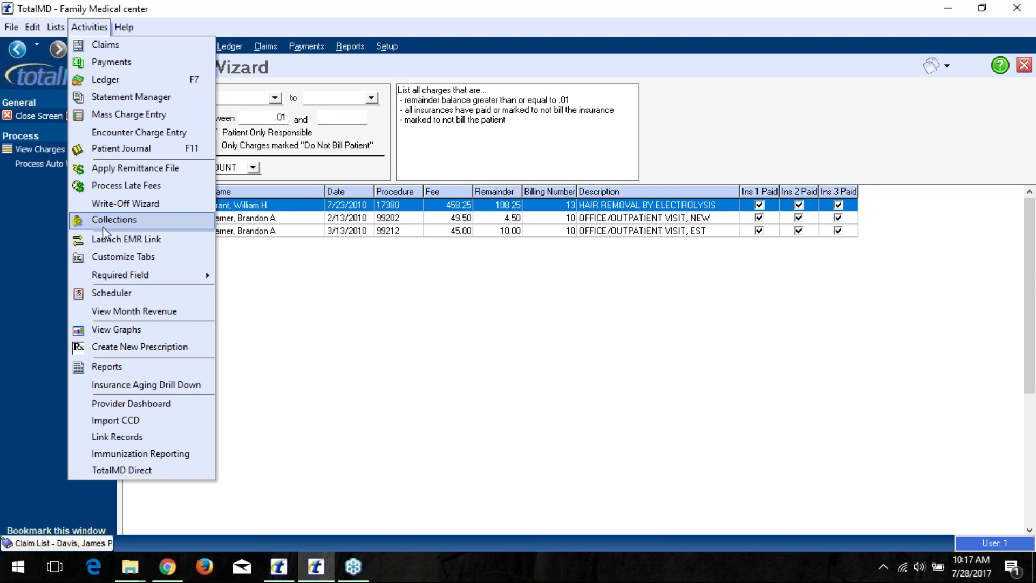
pyautogui.click(155, 390)
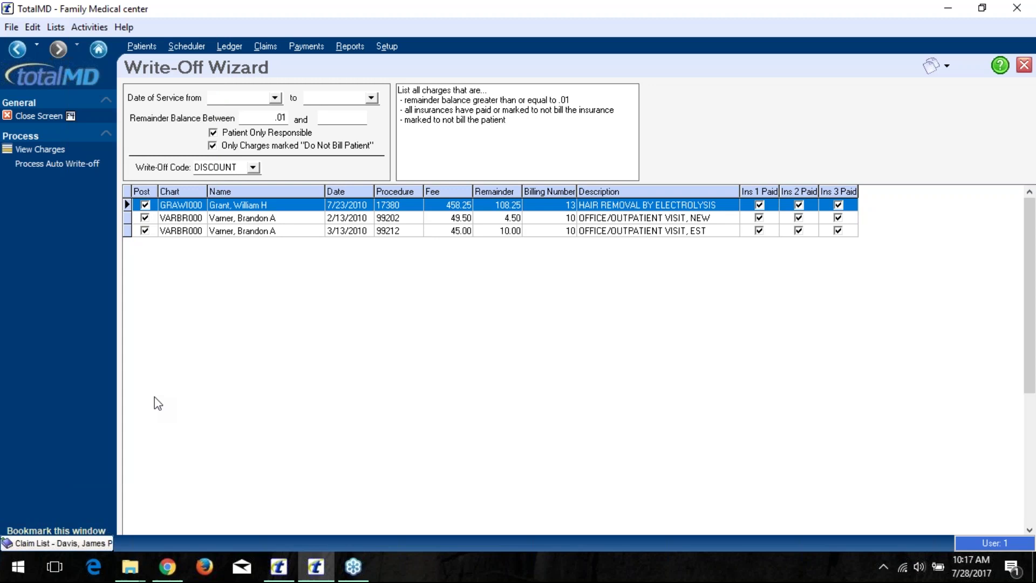
pyautogui.click(76, 29)
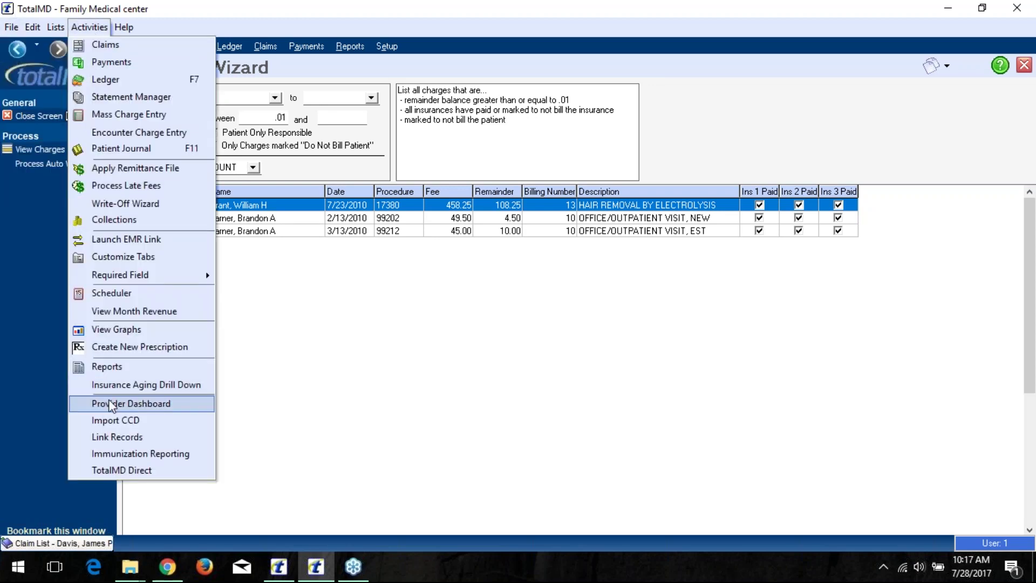
pyautogui.click(123, 388)
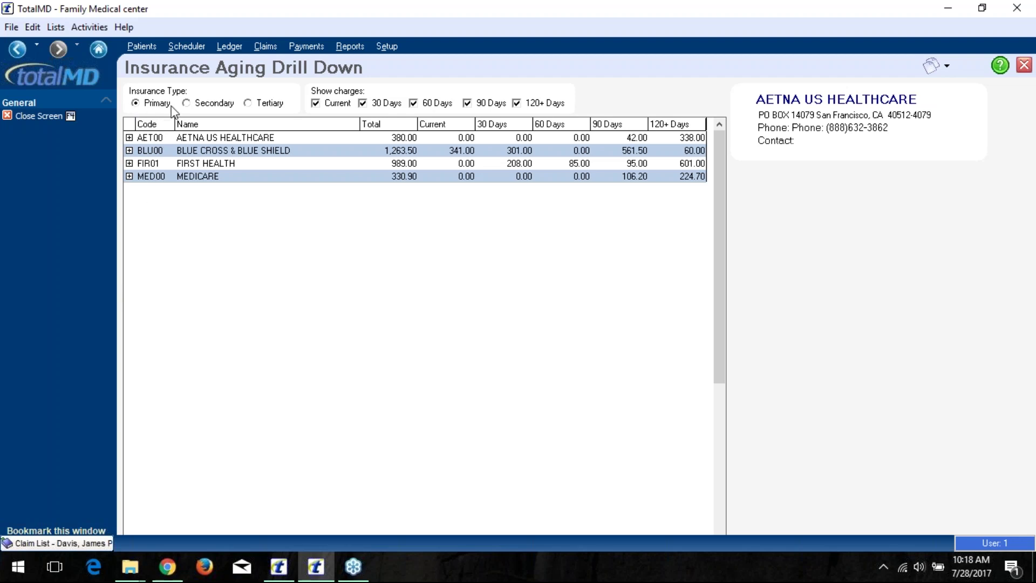
# Step: View the insurance aging for secondary and tertiary insurance, and return to primary
pyautogui.click(207, 103)
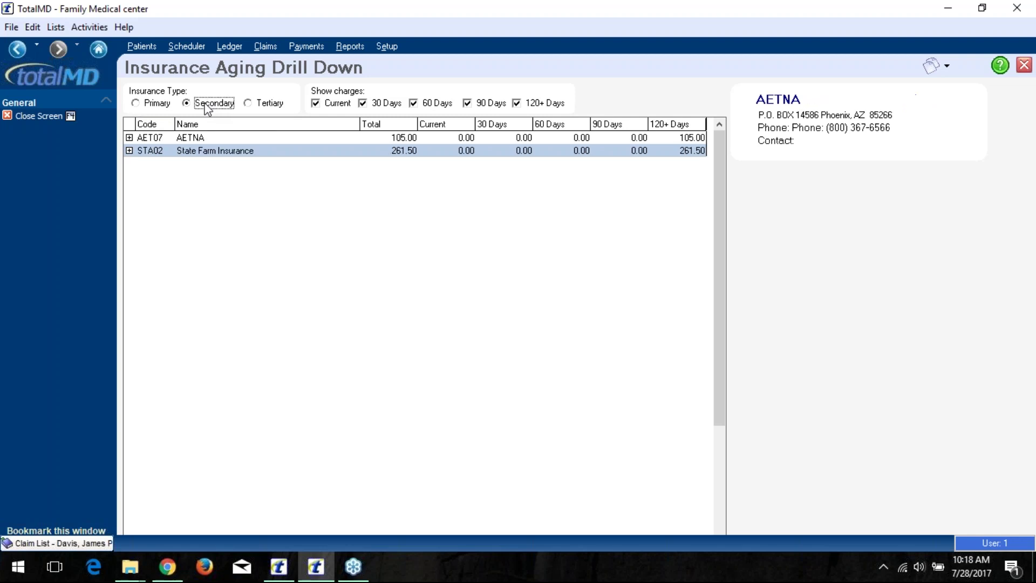
pyautogui.click(263, 104)
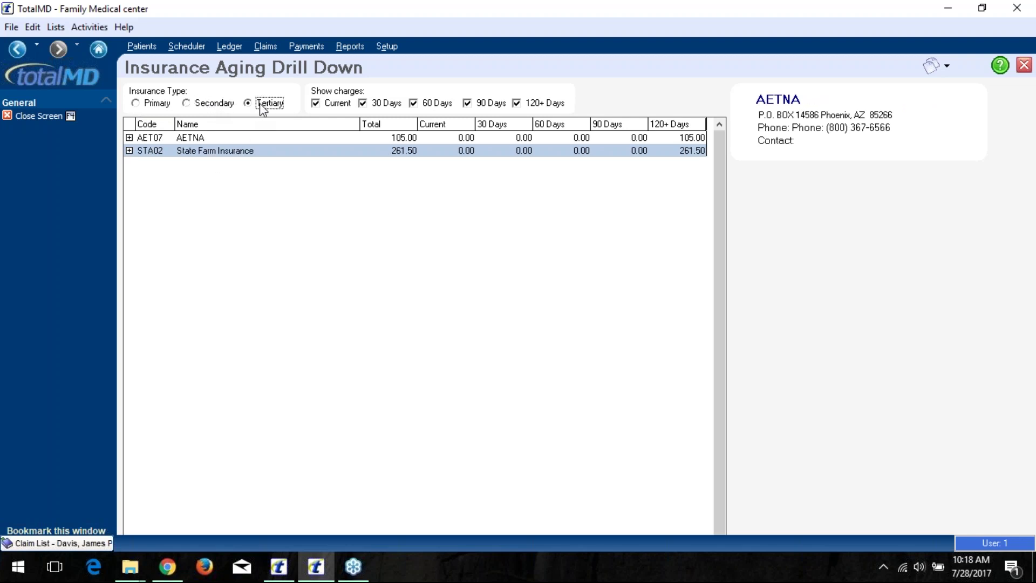
pyautogui.click(136, 103)
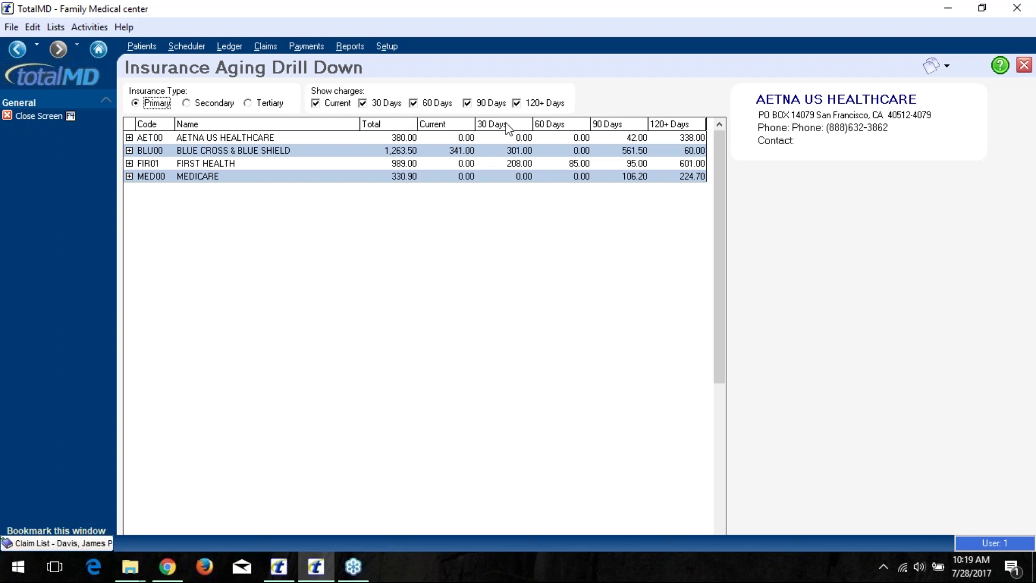
# Step: Expand Blue Cross & Blue Shield in the primary insurance aging and list the first patient's outstanding charges
pyautogui.click(130, 151)
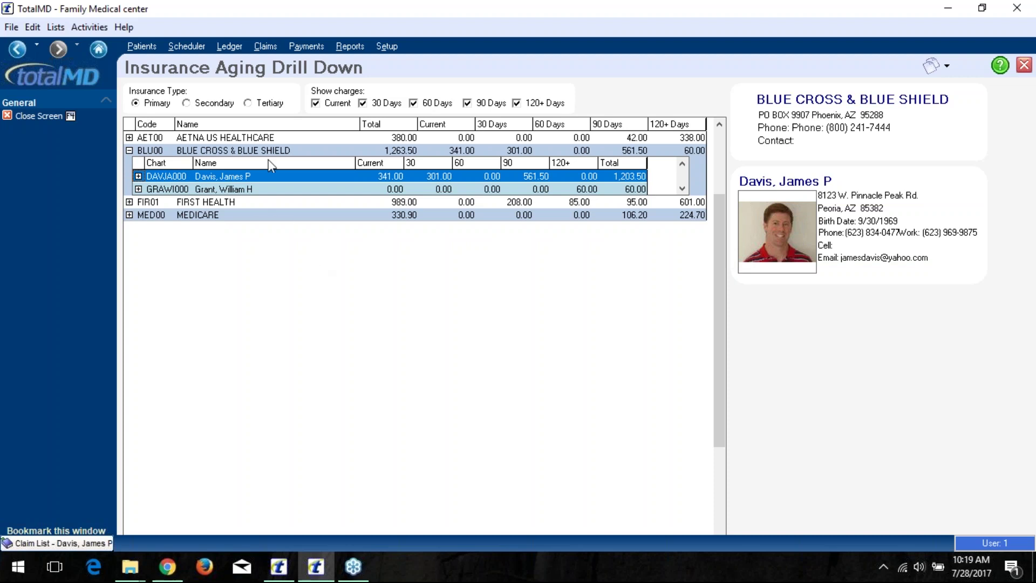
pyautogui.click(257, 189)
pyautogui.click(138, 176)
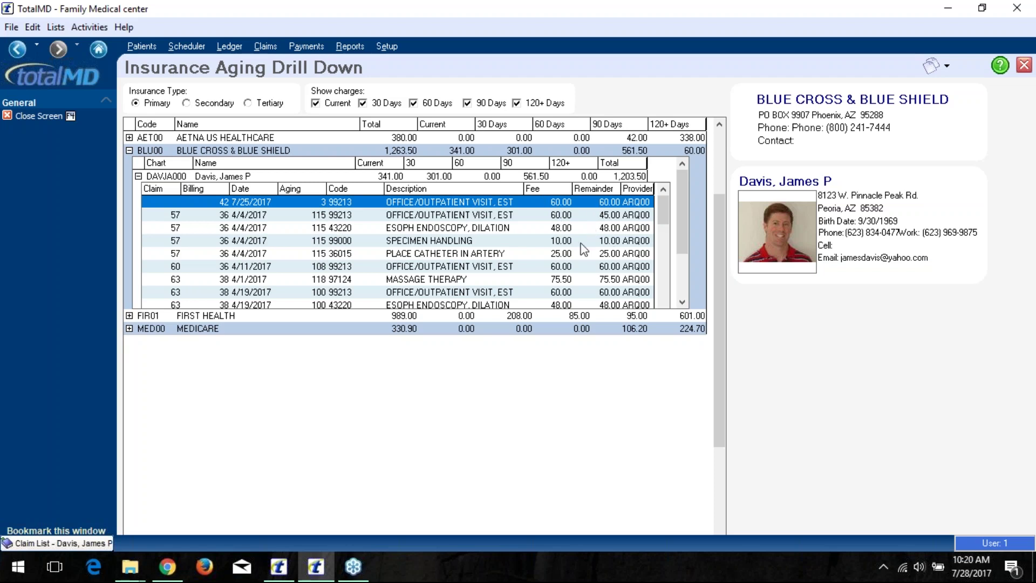
# Step: View the claim details for the 7/25/2017 office visit and the first two 4/4/2017 charges
pyautogui.click(263, 216)
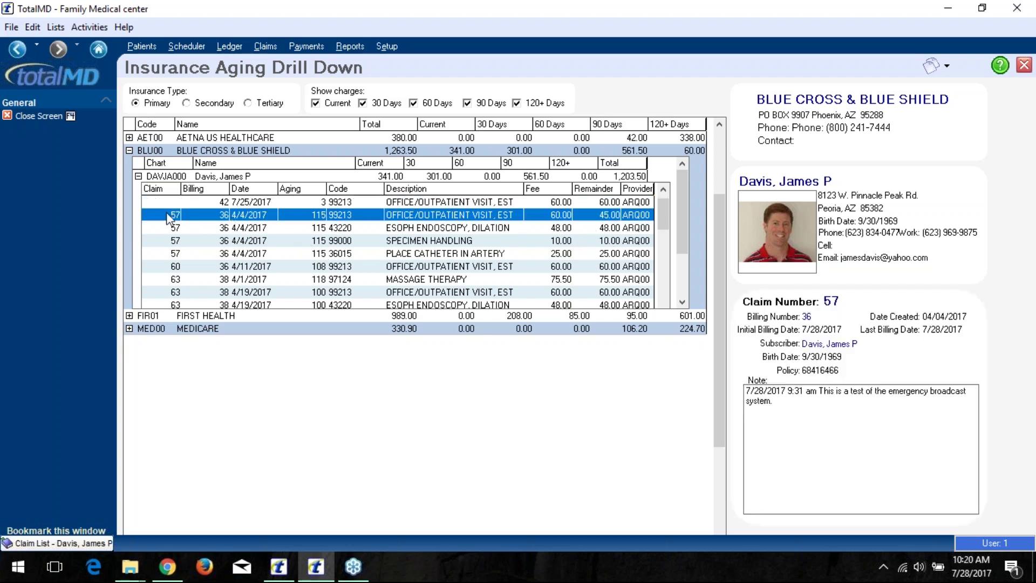
pyautogui.click(176, 202)
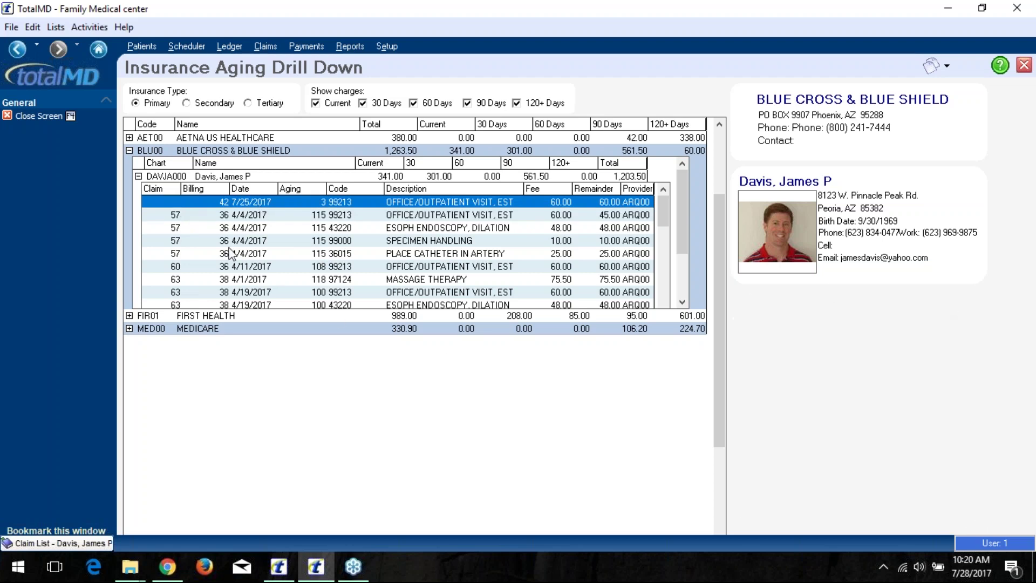
pyautogui.click(198, 216)
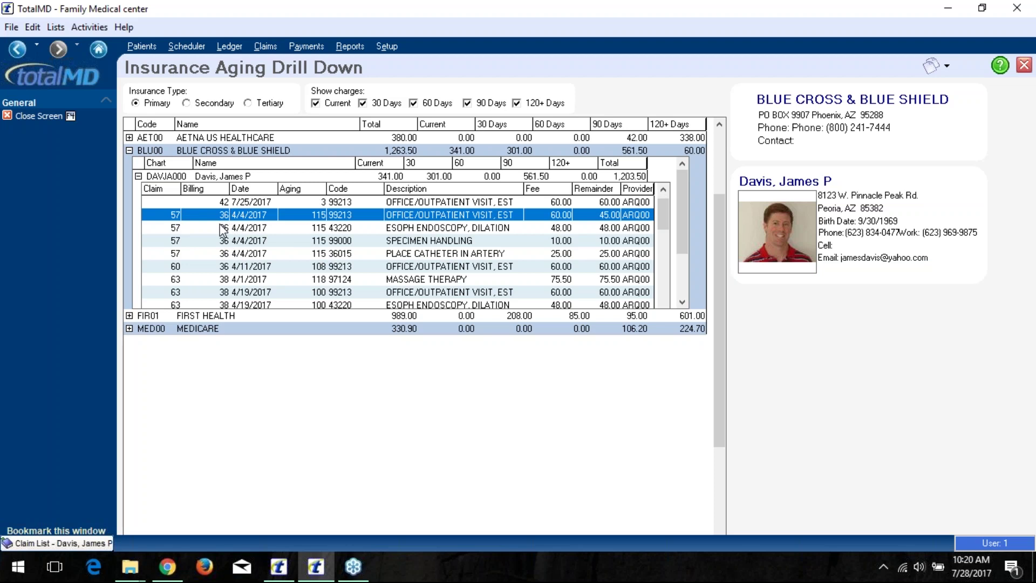
pyautogui.click(224, 229)
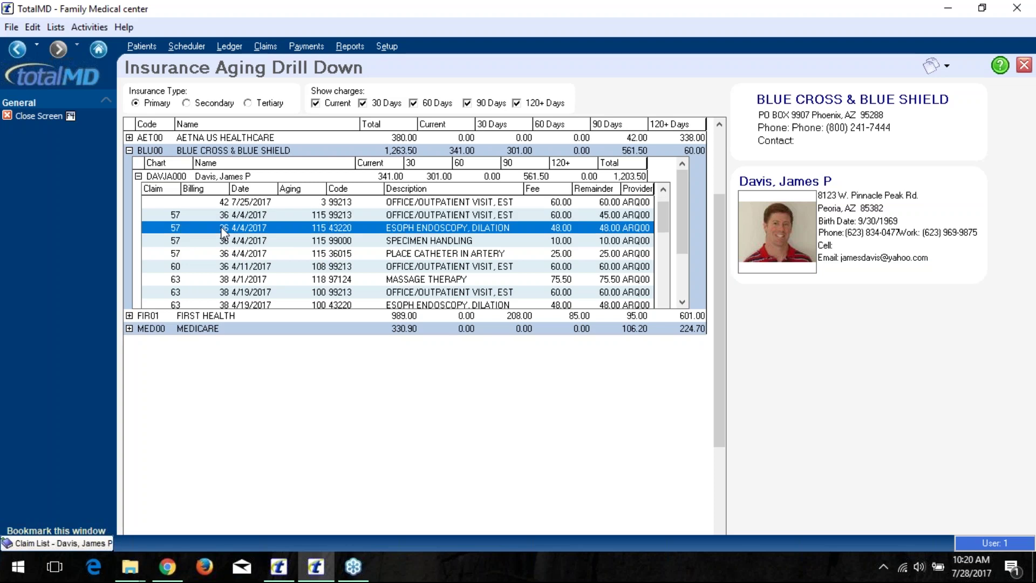
# Step: Open the ledger from the 4/4/2017 office visit charge, dismiss the patient alert and return to the Insurance Aging Drill Down
pyautogui.click(218, 204)
pyautogui.click(205, 215)
pyautogui.doubleClick(202, 216)
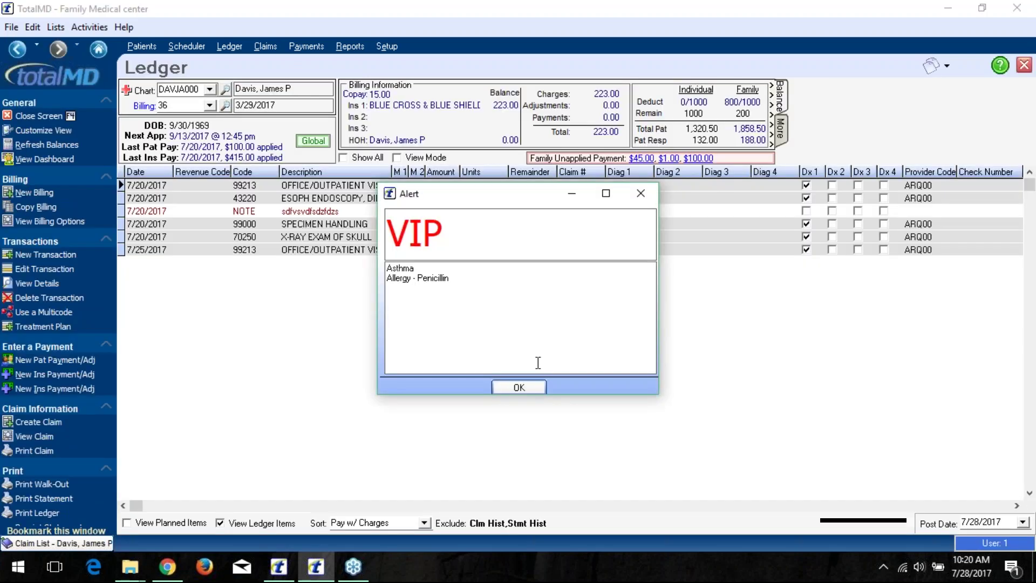
pyautogui.click(519, 388)
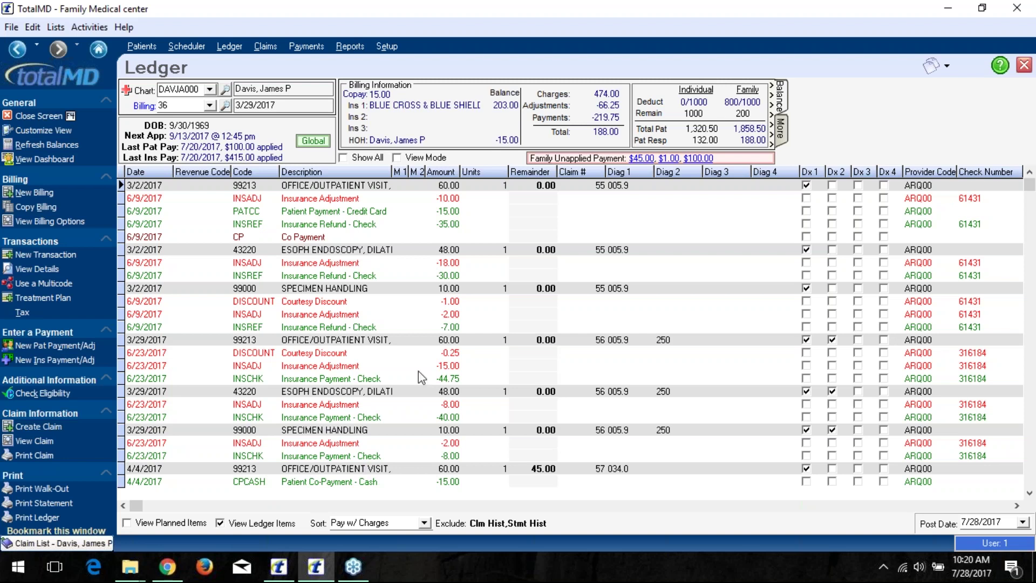
pyautogui.click(44, 115)
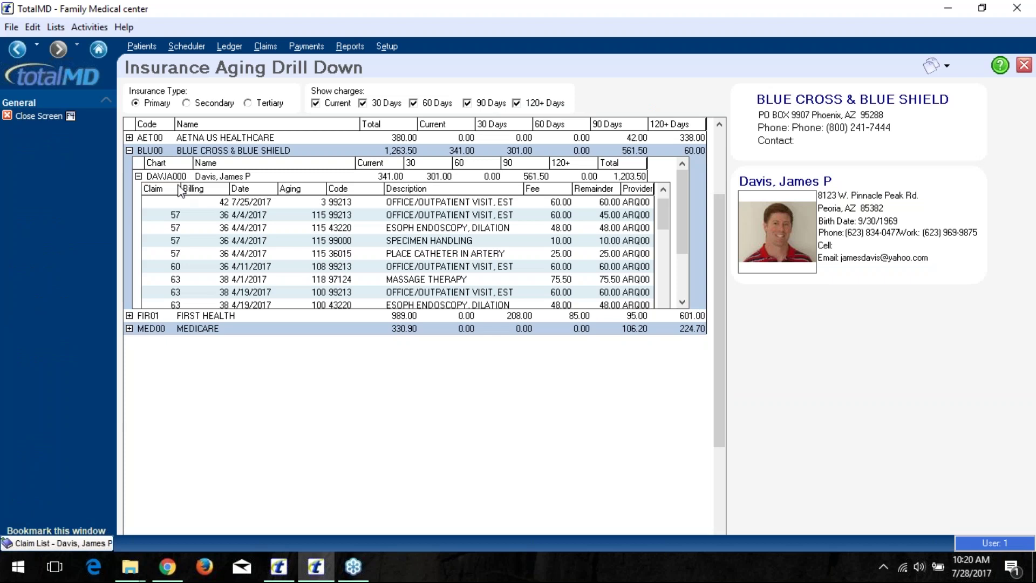
# Step: Collapse and re-expand the first patient's charge list under Blue Cross & Blue Shield
pyautogui.click(198, 216)
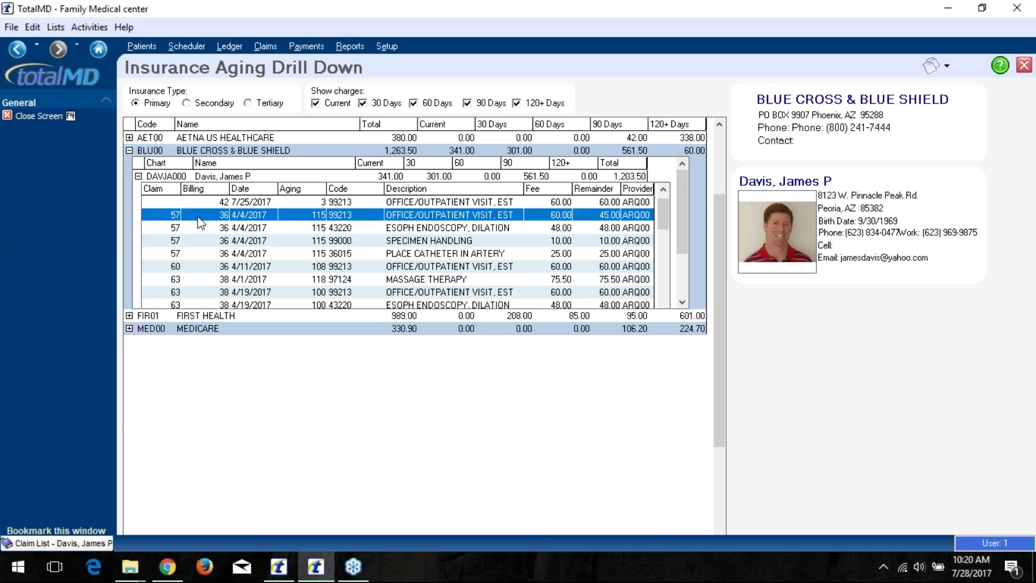
pyautogui.click(139, 180)
pyautogui.click(138, 177)
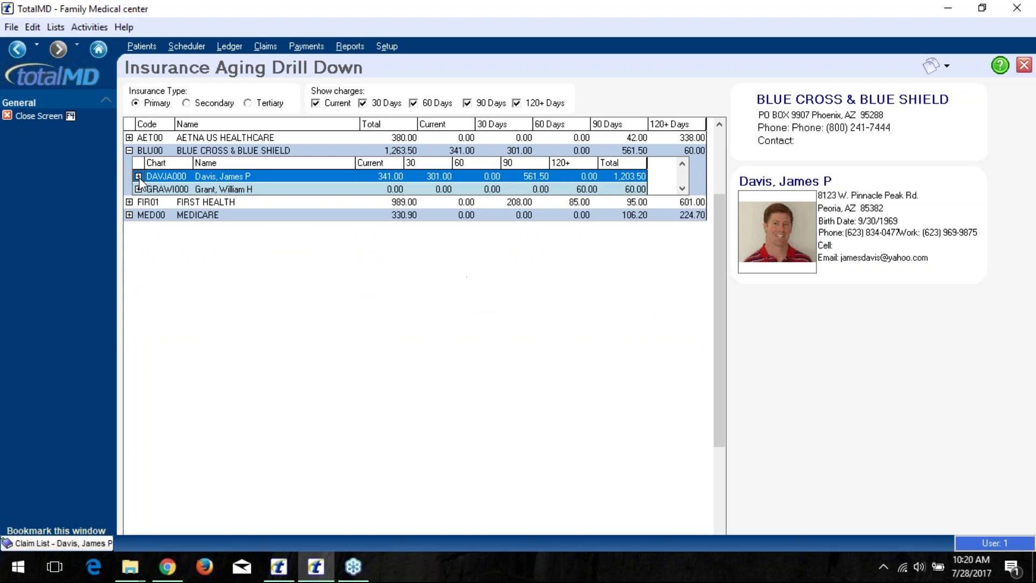
pyautogui.click(138, 176)
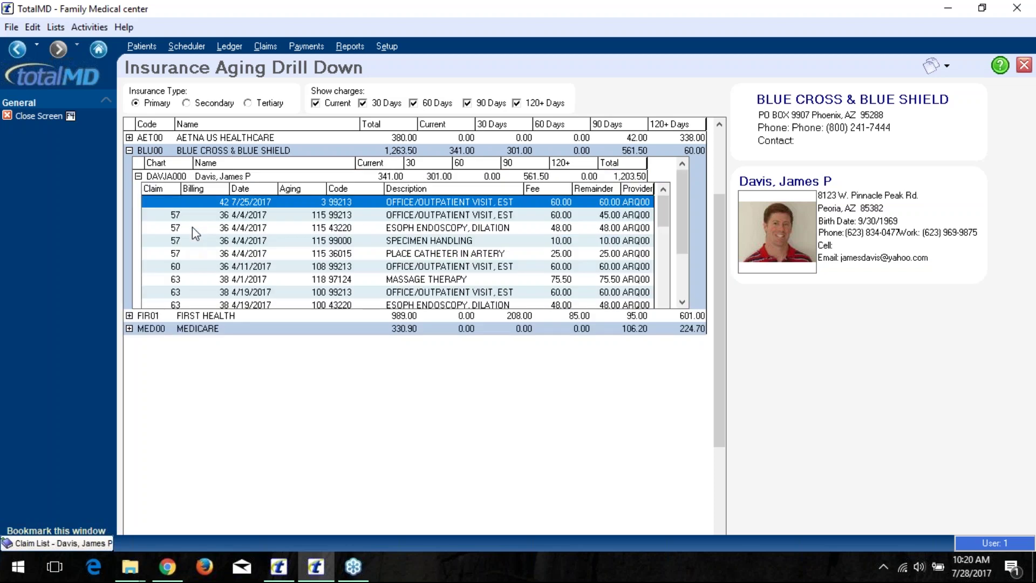
# Step: Compare the claim details and notes of the 4/4/2017 charges with those of the 4/11/2017 office visit
pyautogui.click(197, 216)
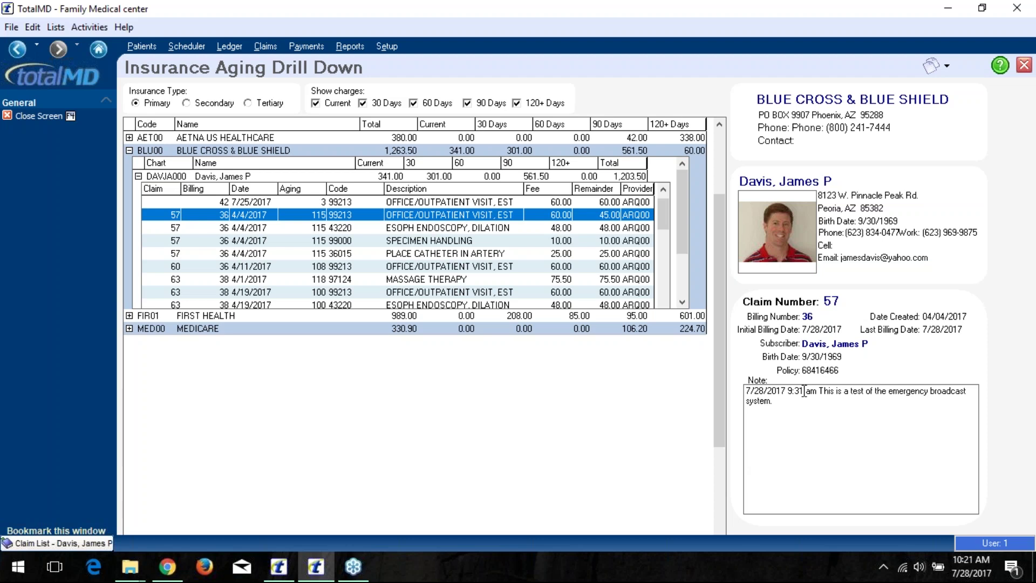
pyautogui.click(268, 228)
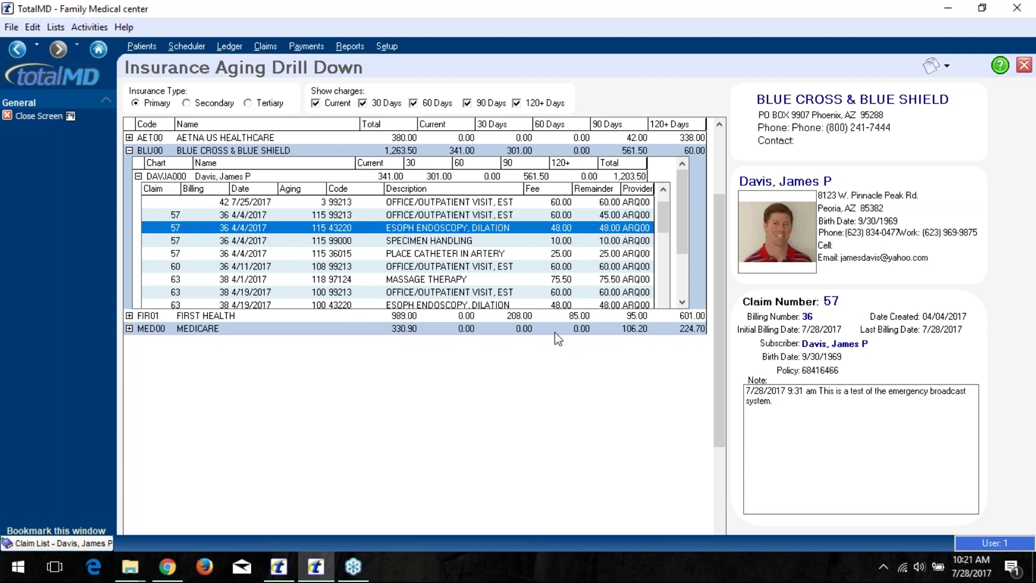
pyautogui.click(237, 241)
pyautogui.click(236, 254)
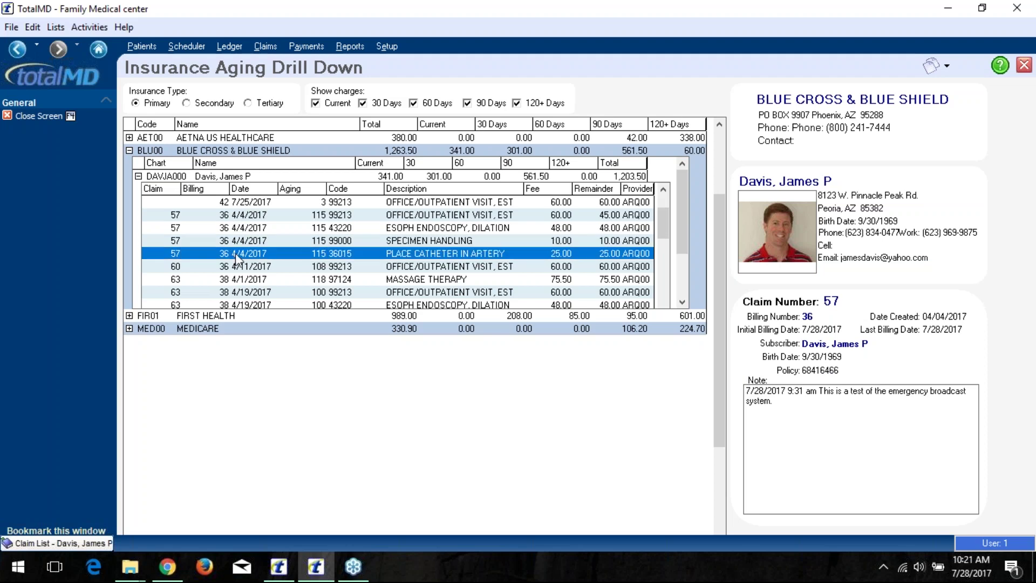
pyautogui.click(236, 267)
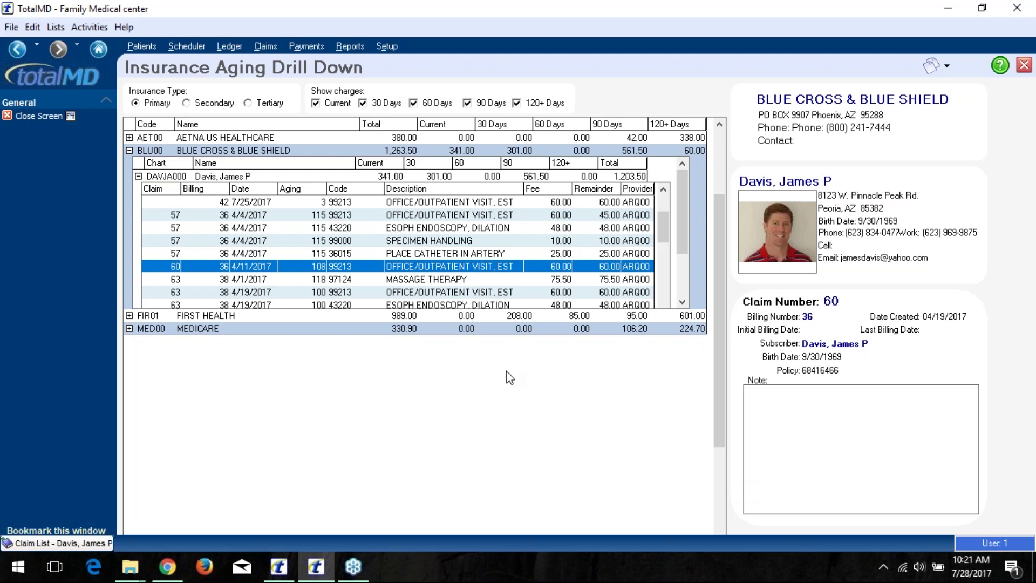
pyautogui.click(251, 254)
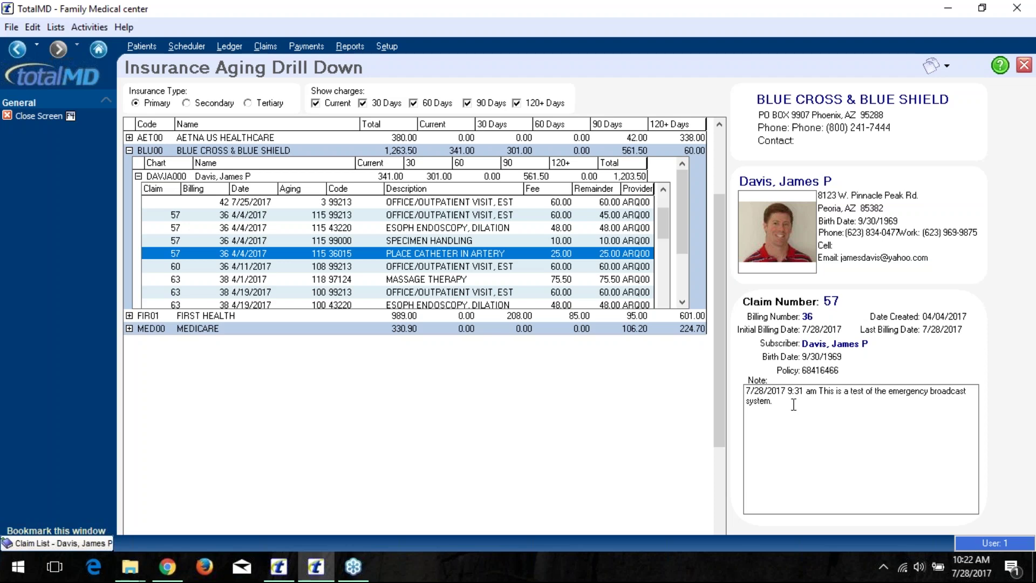
# Step: Open the claim for the 4/4/2017 charges, review its billing information and claim notes, and return to the drill down
pyautogui.click(831, 304)
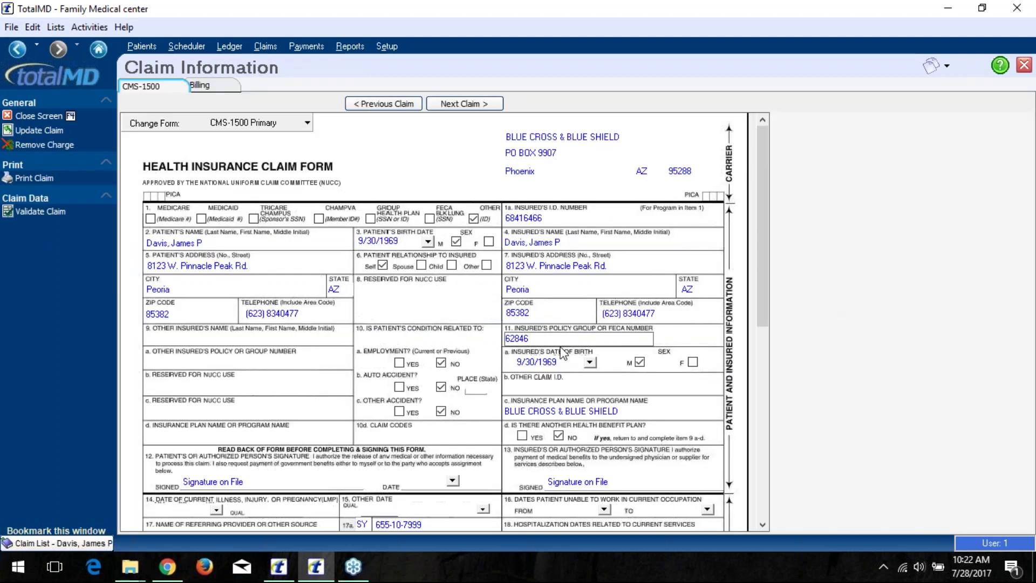
pyautogui.click(221, 87)
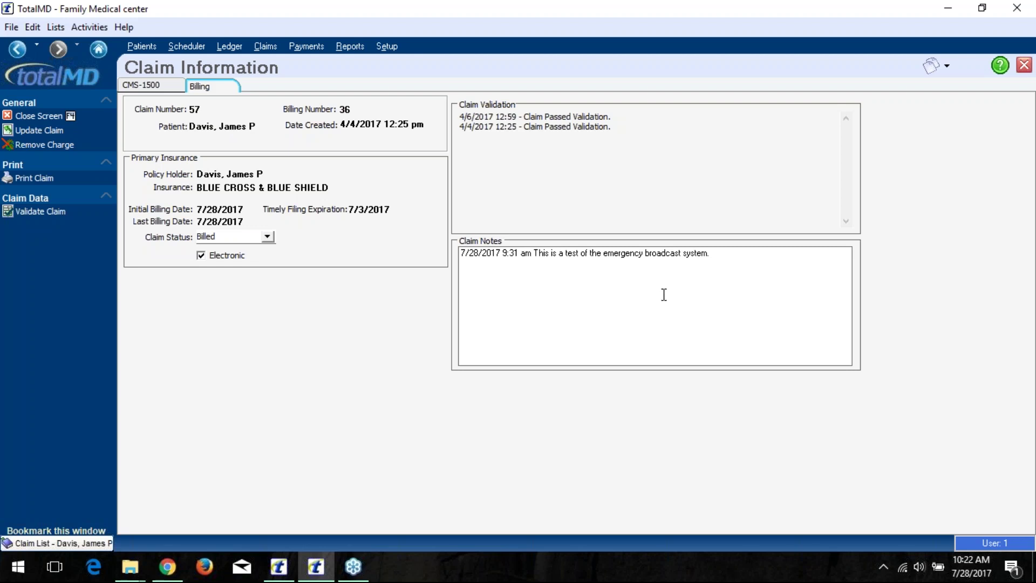
pyautogui.click(41, 116)
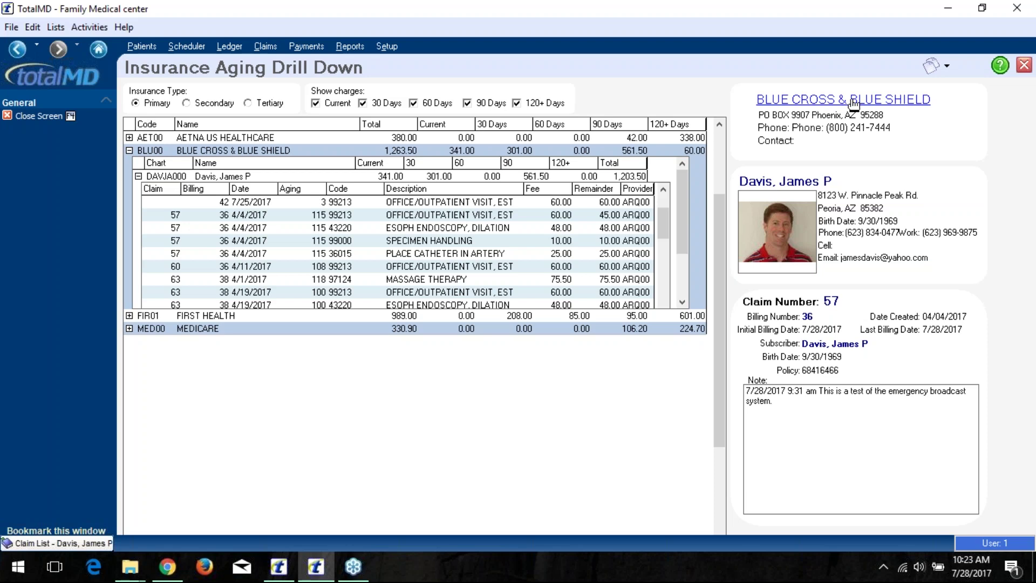
# Step: Switch to the Get Well Clinic TotalMD window and open the Clinical Mental Health Counselor Case Study session template
pyautogui.click(278, 567)
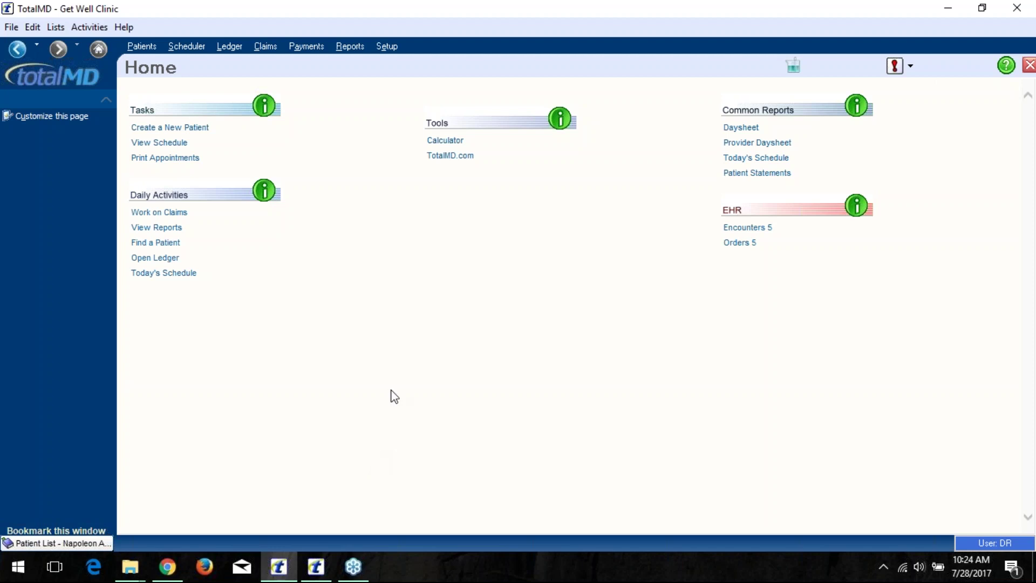
pyautogui.click(385, 48)
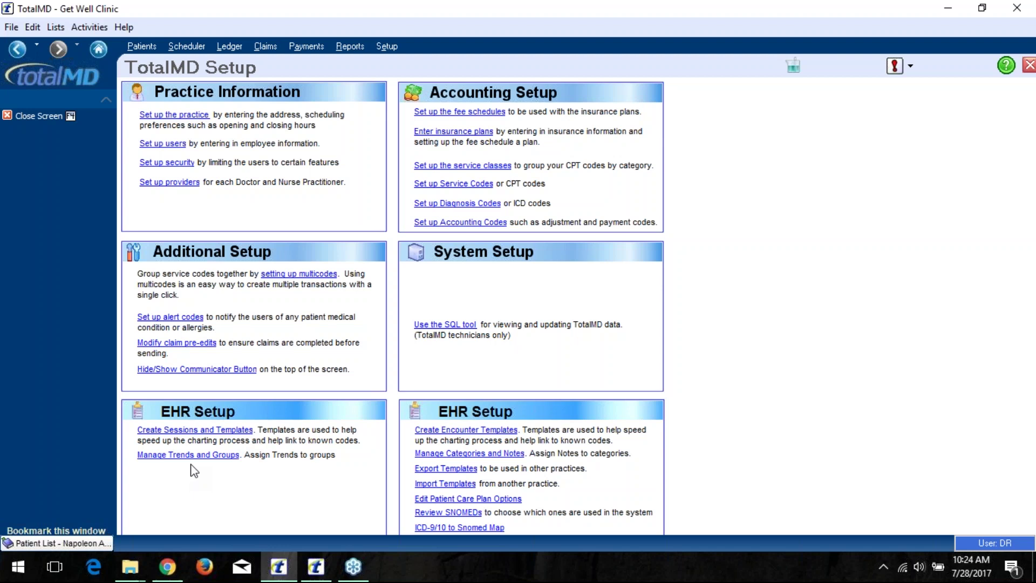
pyautogui.click(214, 430)
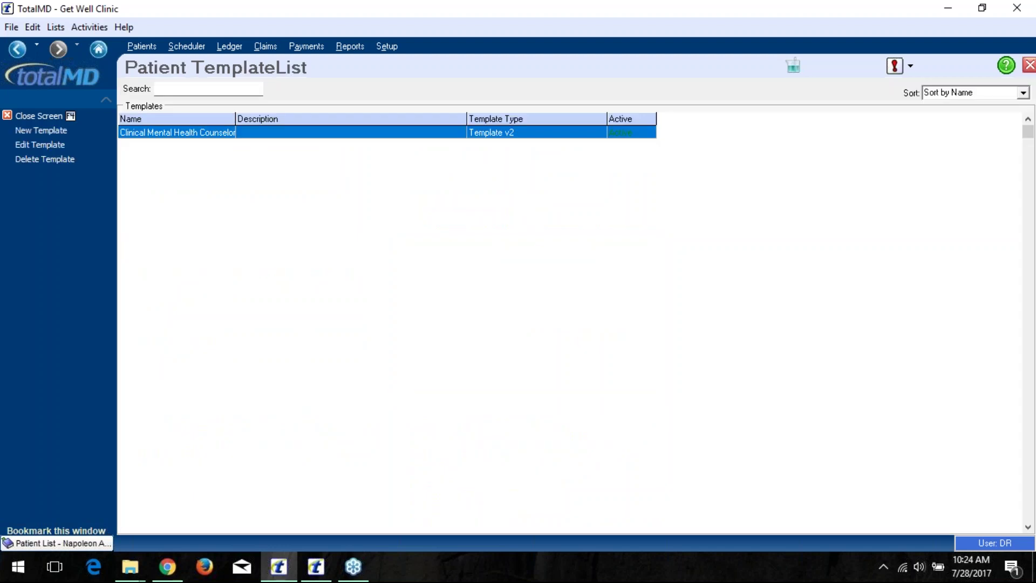
pyautogui.doubleClick(199, 135)
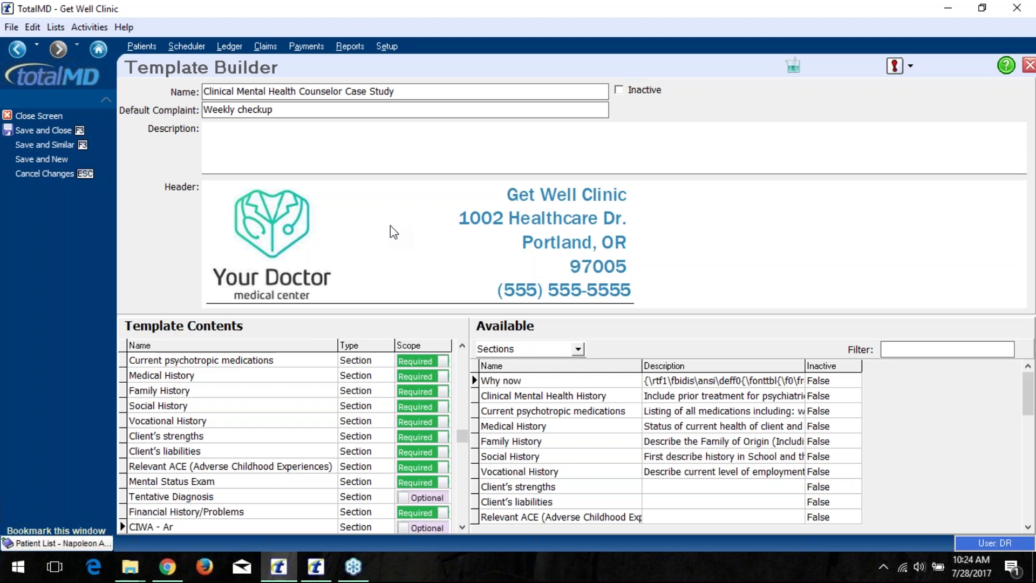
# Step: View the template's header in the Note Builder and close it without saving
pyautogui.click(391, 226)
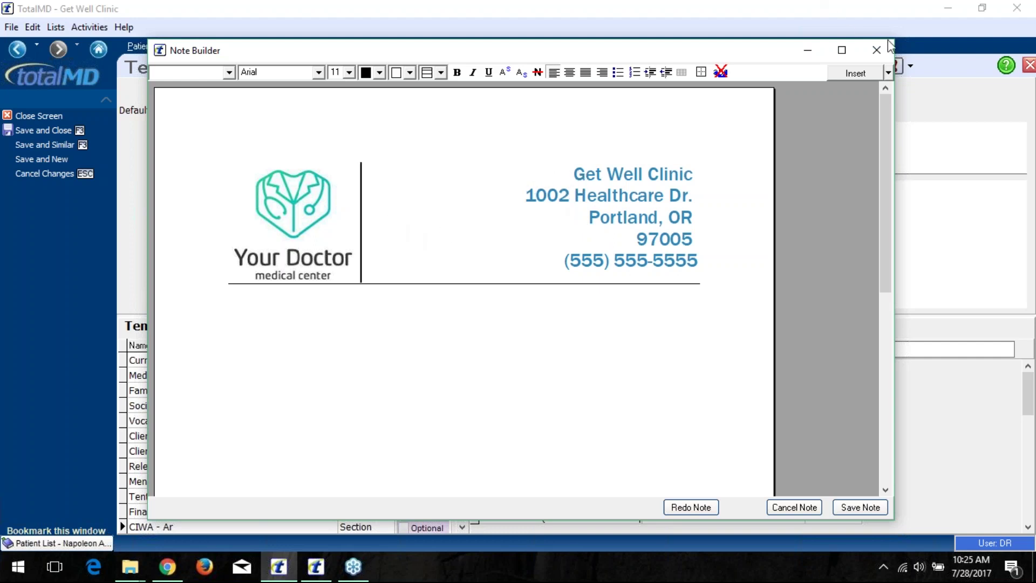
pyautogui.click(877, 50)
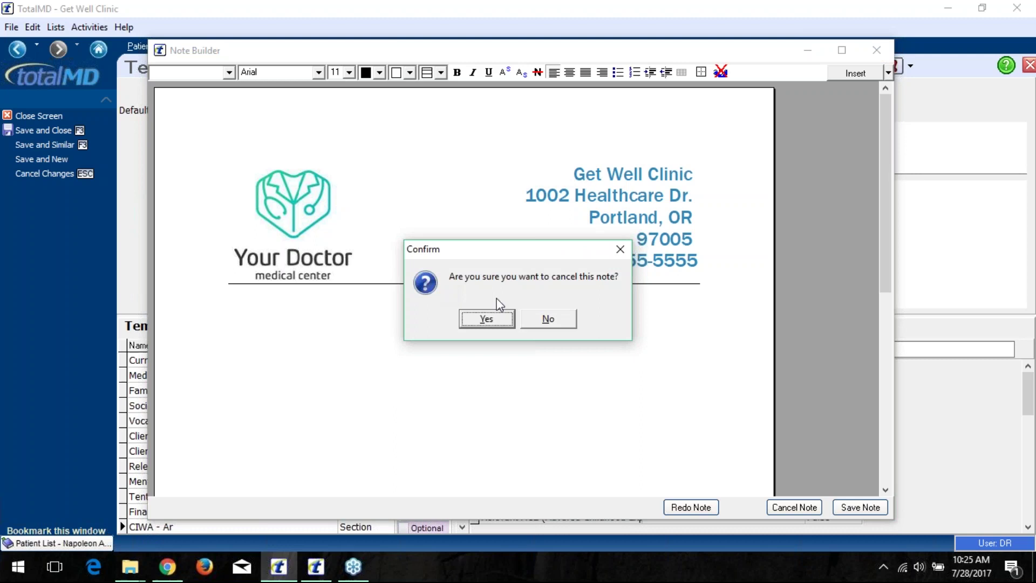
pyautogui.click(499, 325)
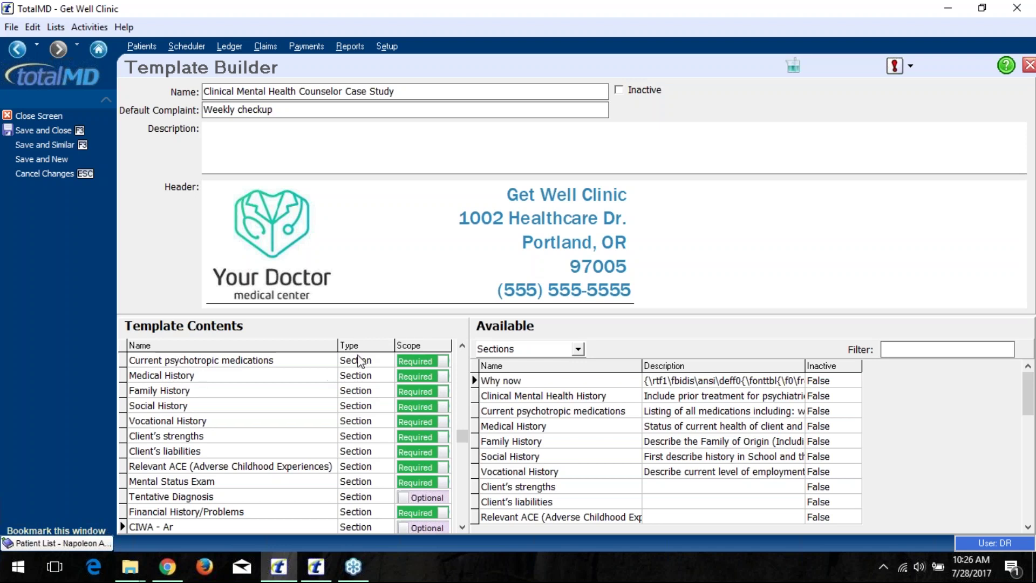
# Step: Find the Financial History/Problems section among the available sections and open its Section Entry
pyautogui.click(421, 364)
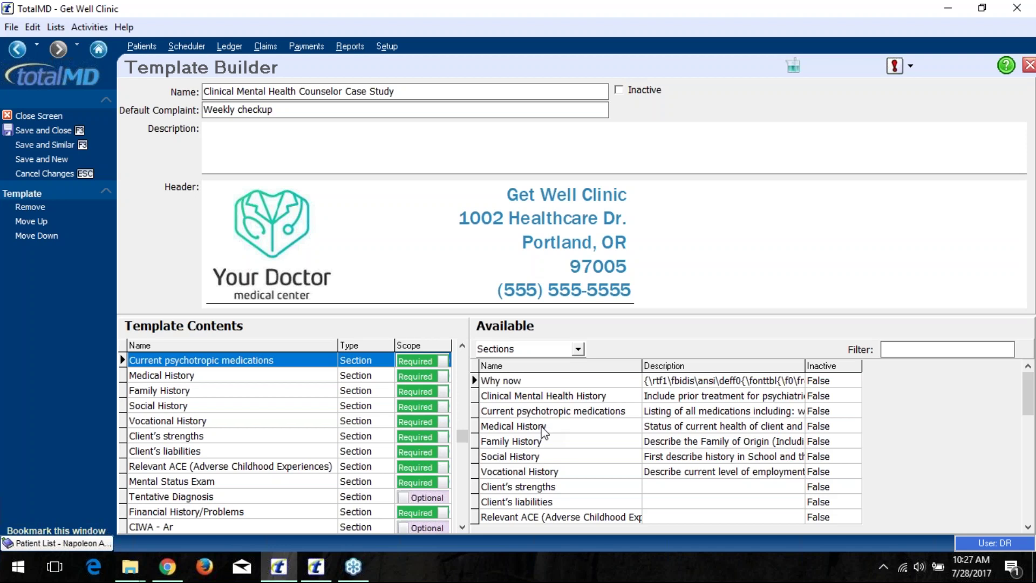
pyautogui.click(232, 512)
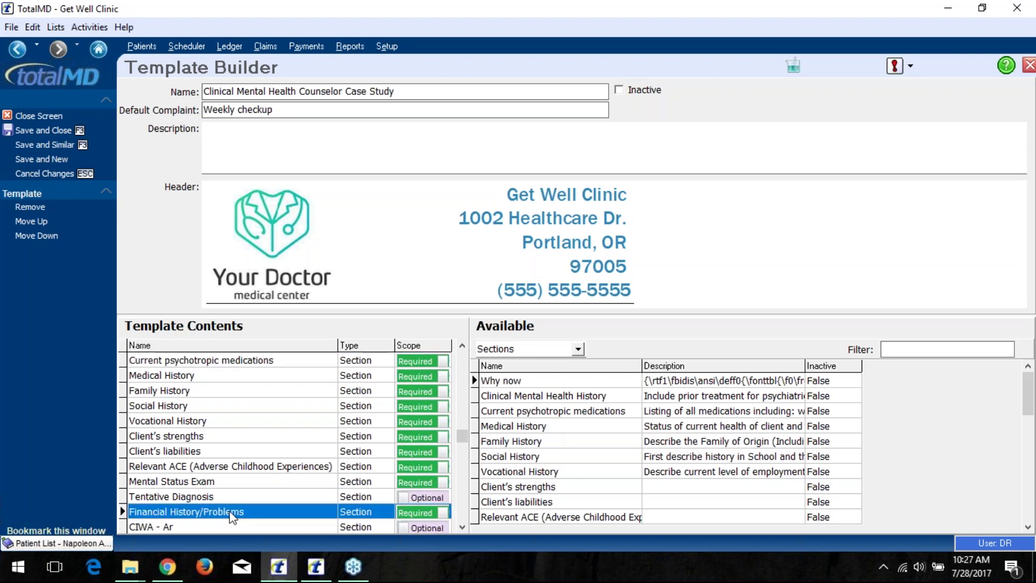
pyautogui.click(593, 425)
pyautogui.press('pagedown')
pyautogui.press('Down')
pyautogui.press('Down')
pyautogui.press('pagedown')
pyautogui.doubleClick(536, 441)
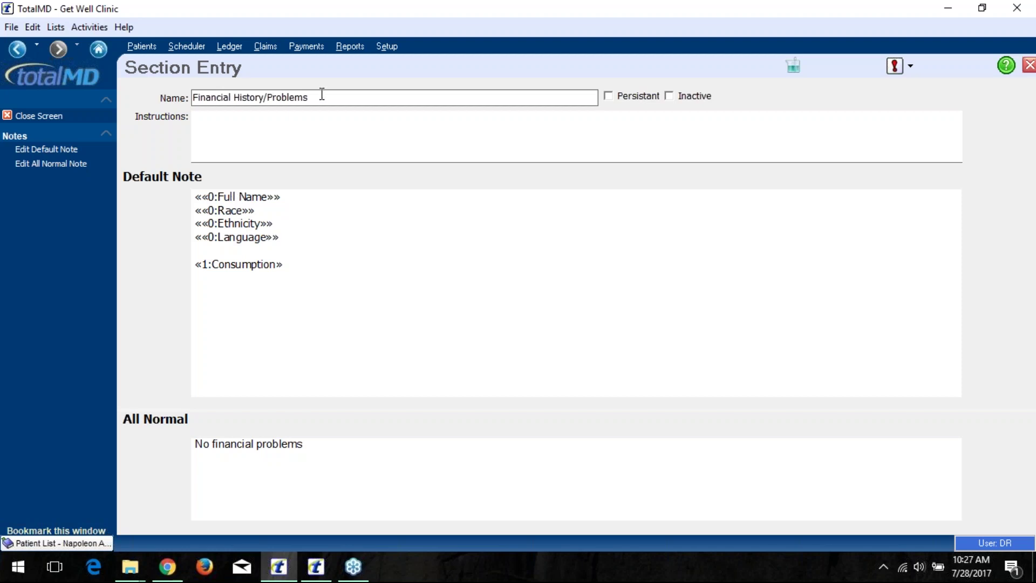
pyautogui.moveTo(324, 96); pyautogui.dragTo(192, 111)
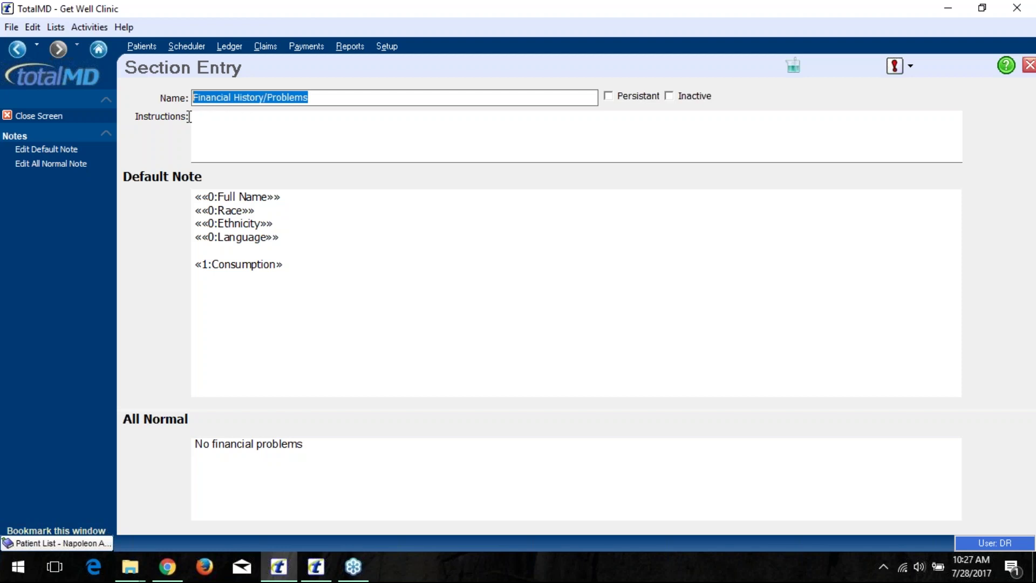
pyautogui.click(306, 106)
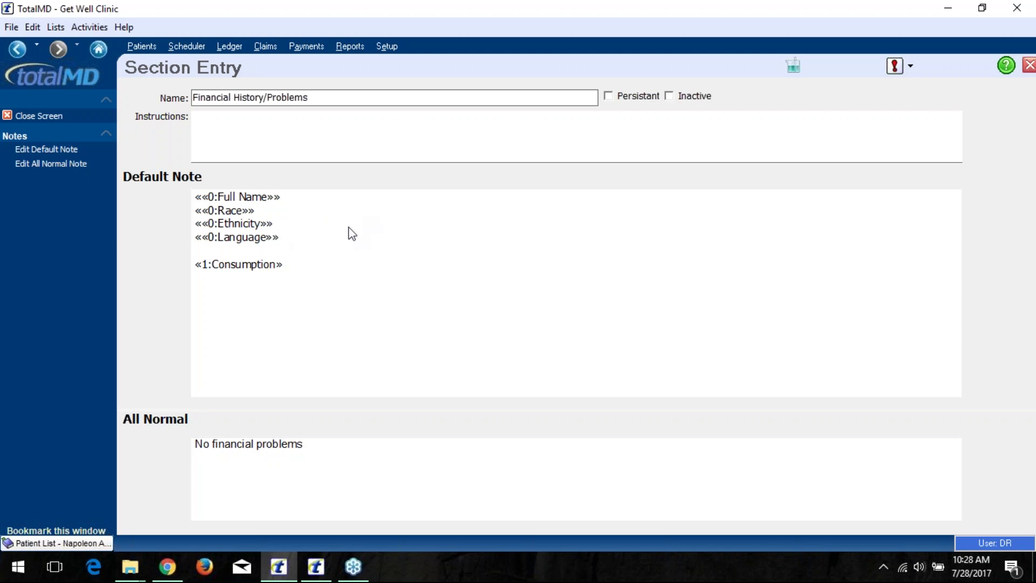
# Step: Review the insertable fields for the Financial History/Problems default note, and close the note and its Section Entry without saving
pyautogui.doubleClick(393, 227)
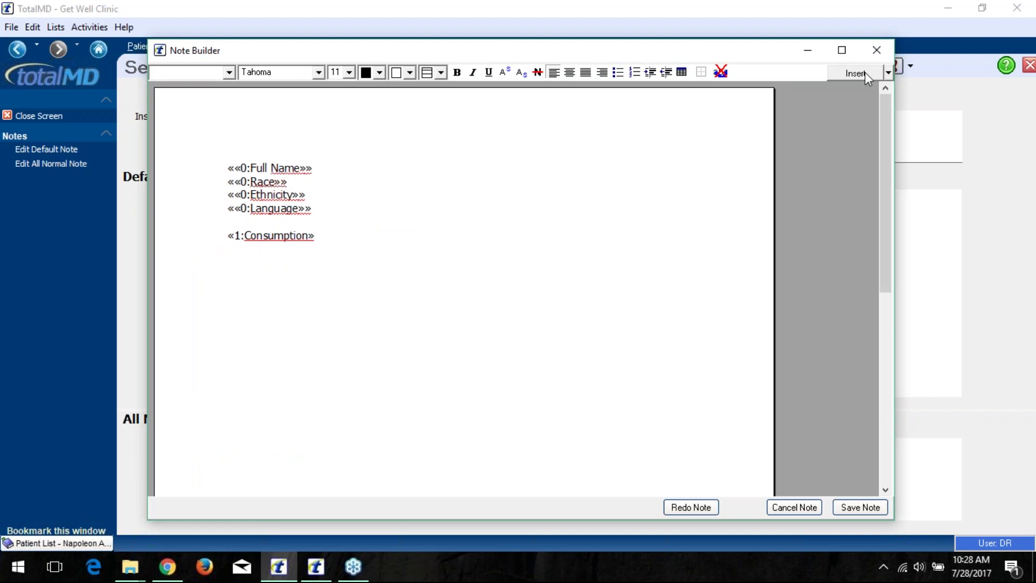
pyautogui.click(888, 74)
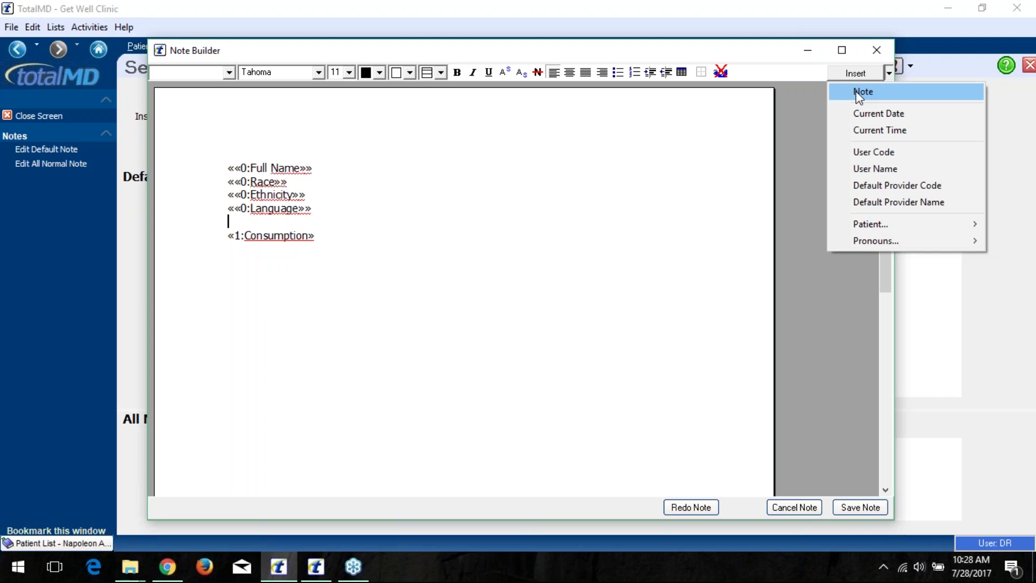
pyautogui.moveTo(862, 221)
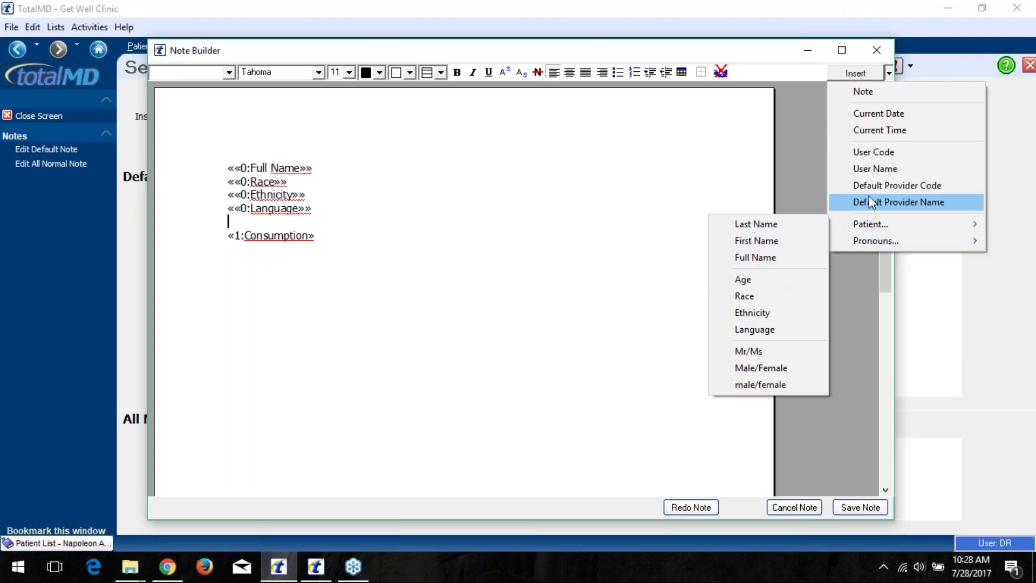
pyautogui.click(291, 238)
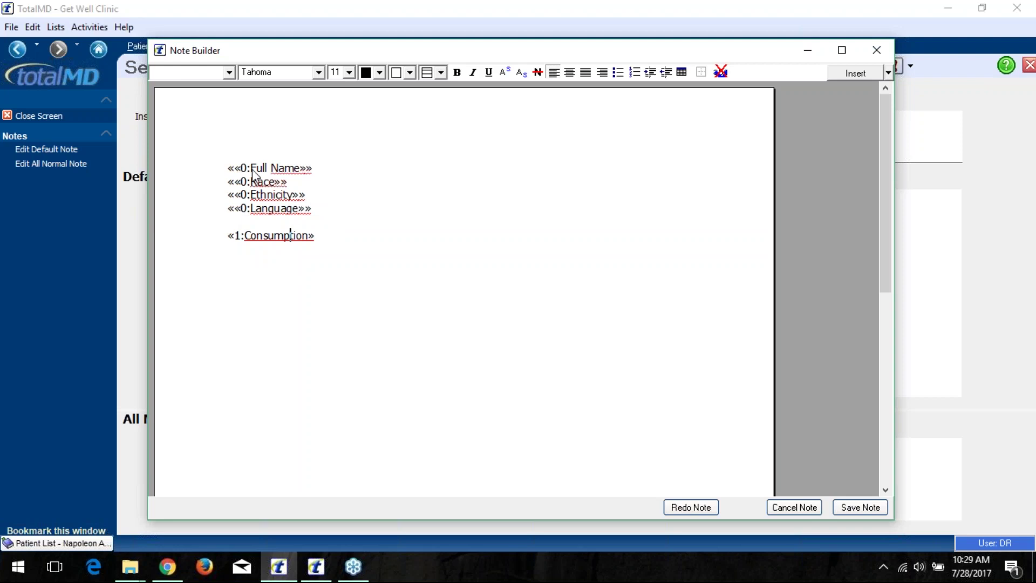
pyautogui.click(290, 237)
pyautogui.click(876, 54)
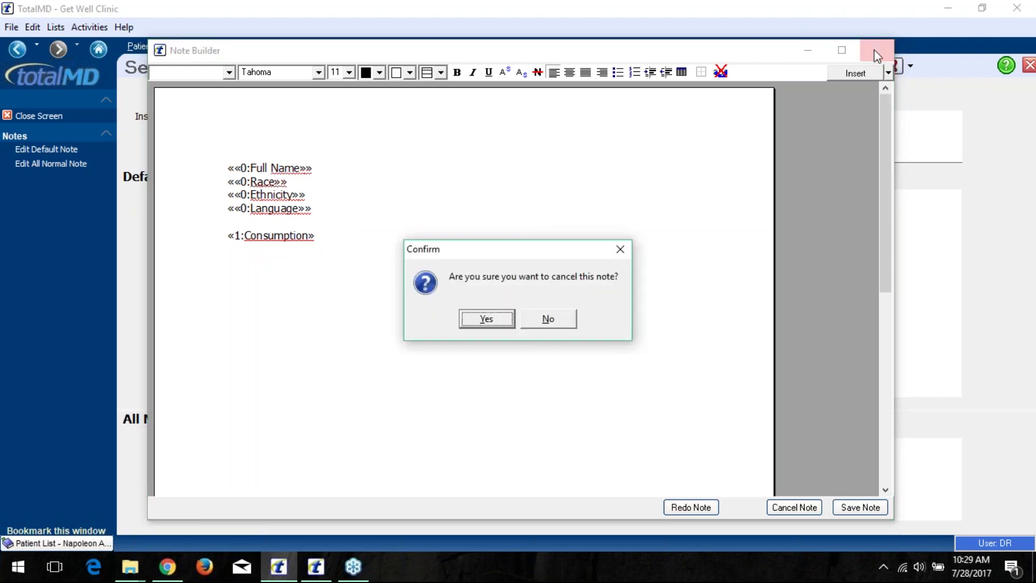
pyautogui.click(500, 316)
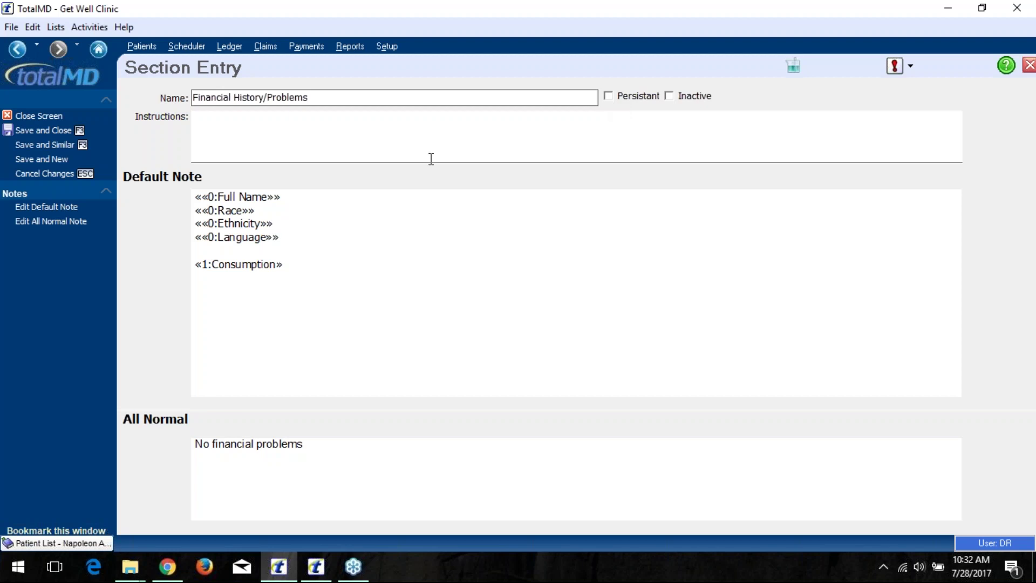
pyautogui.click(54, 116)
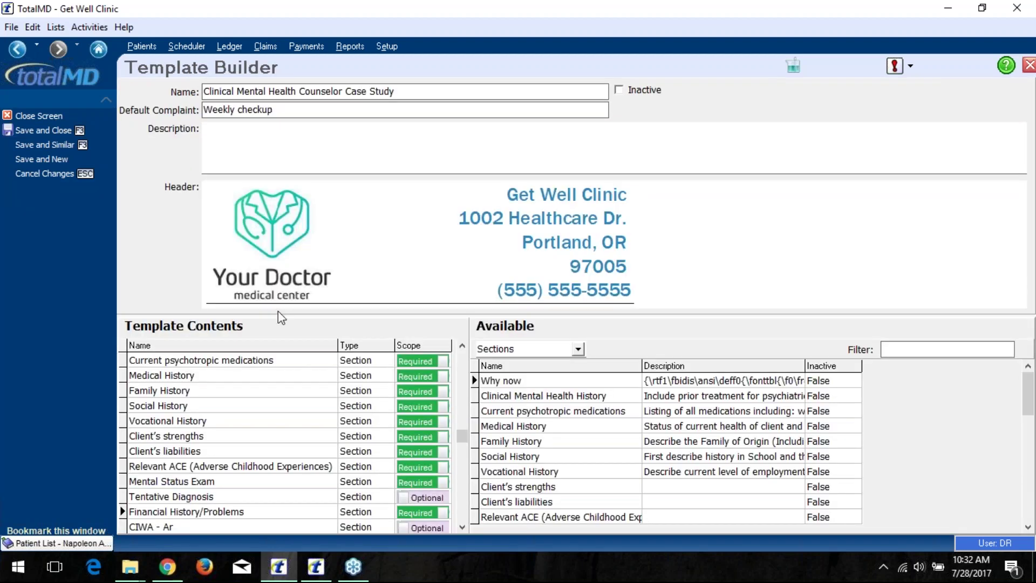
# Step: Find the CIWA - Ar section among the available sections and open its Section Entry
pyautogui.click(559, 499)
pyautogui.press('Down')
pyautogui.press('Down')
pyautogui.press('Down')
pyautogui.press('Down')
pyautogui.press('Down')
pyautogui.press('Down')
pyautogui.press('Down')
pyautogui.press('Down')
pyautogui.press('Down')
pyautogui.press('Down')
pyautogui.press('Down')
pyautogui.press('Down')
pyautogui.press('Down')
pyautogui.press('Down')
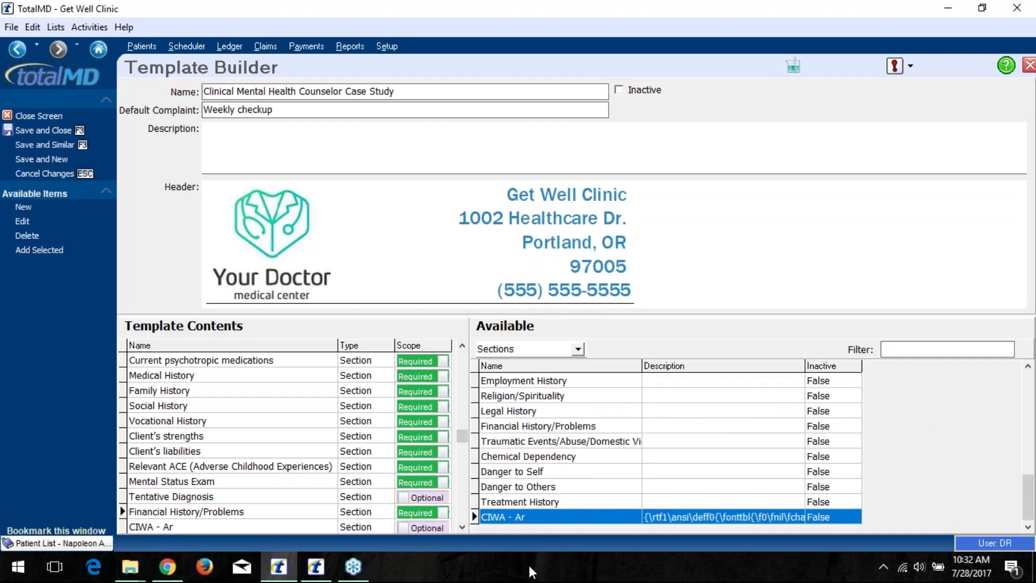
pyautogui.doubleClick(537, 519)
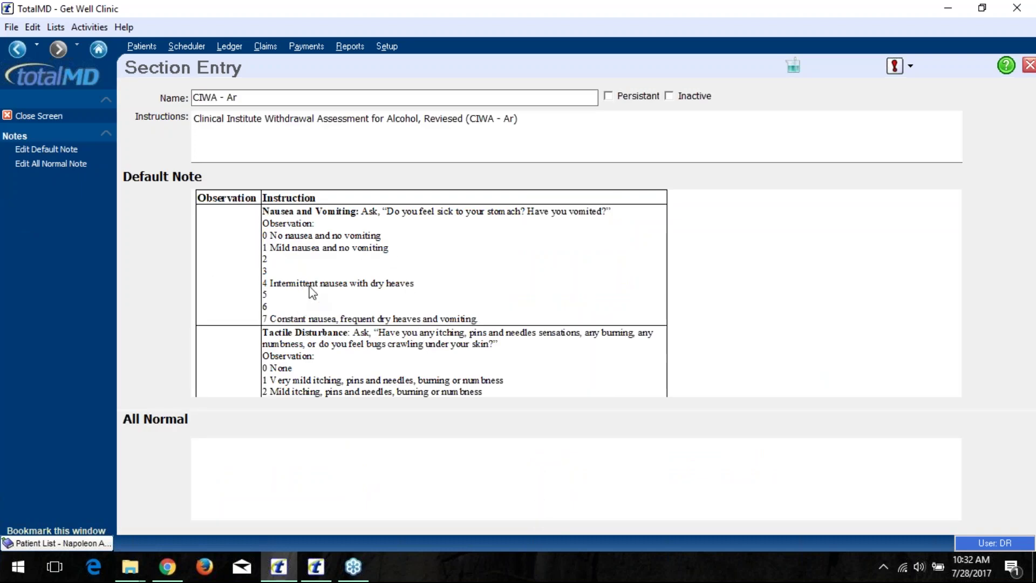
# Step: Read through the CIWA - Ar default note in the Note Builder, cancel it and return to the template
pyautogui.doubleClick(721, 261)
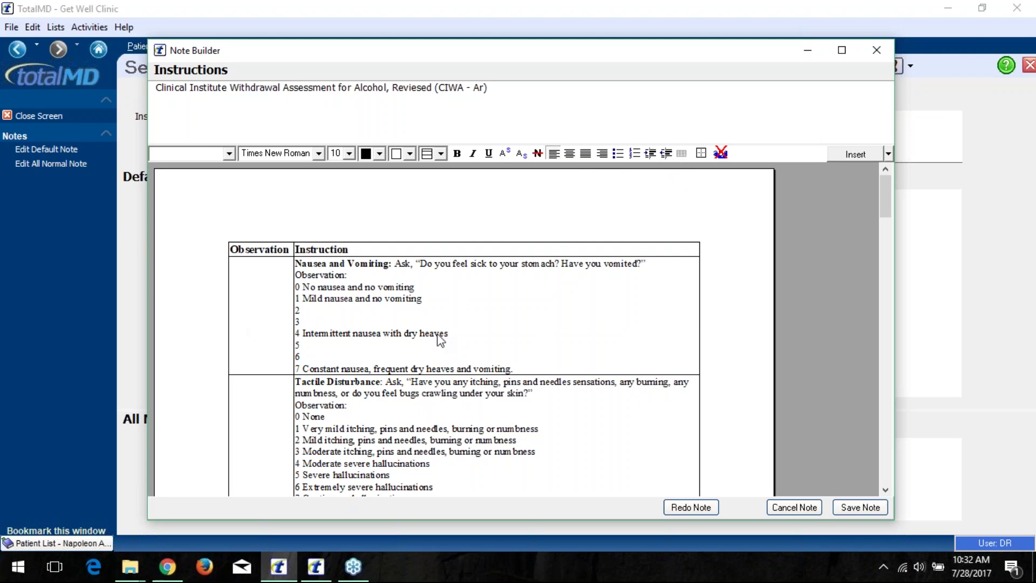
pyautogui.click(272, 315)
pyautogui.scroll(-6, 345, 319)
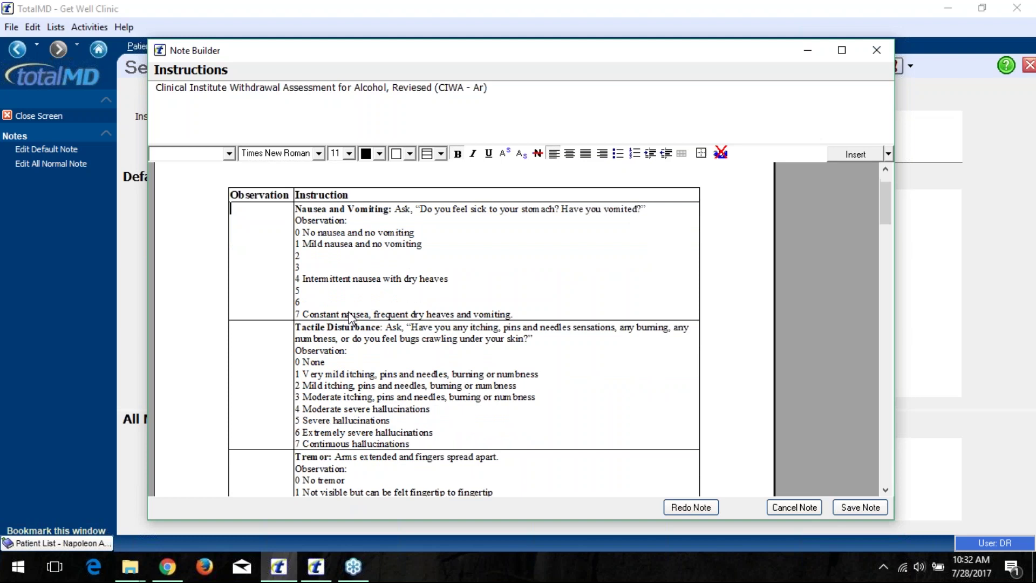
pyautogui.scroll(-3, 354, 315)
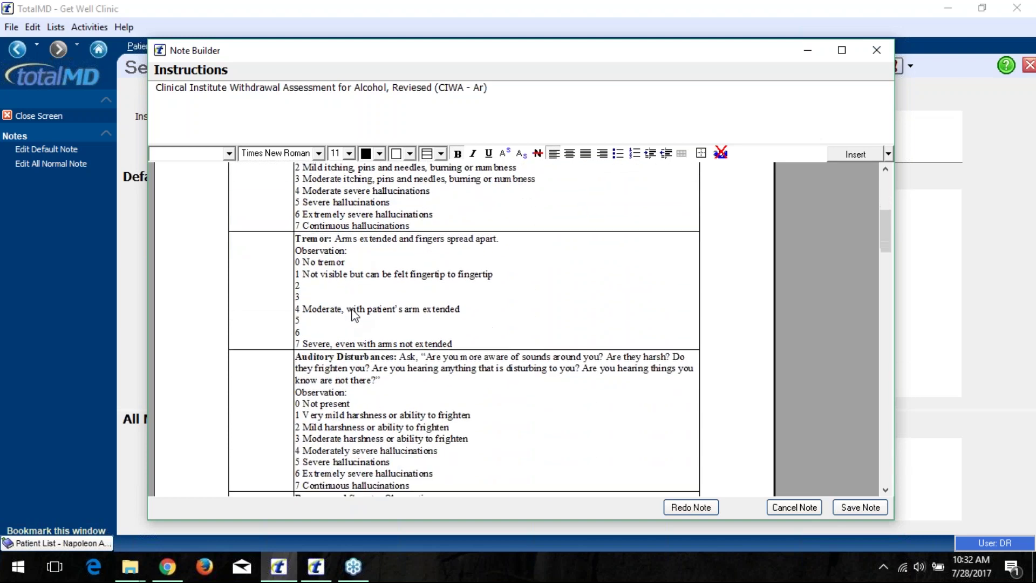
pyautogui.scroll(-2, 353, 306)
pyautogui.scroll(-5, 413, 281)
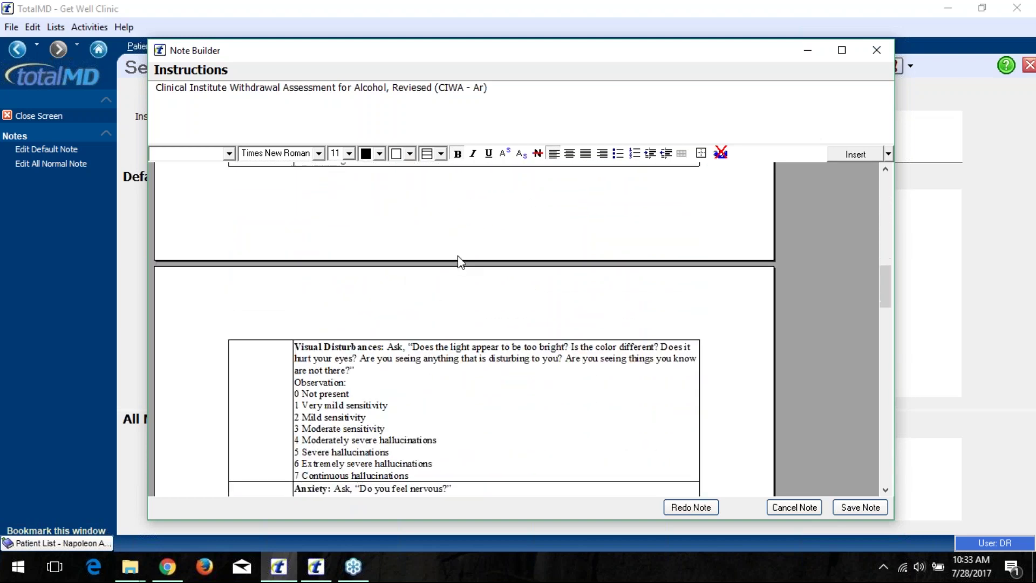
pyautogui.click(873, 50)
pyautogui.click(487, 318)
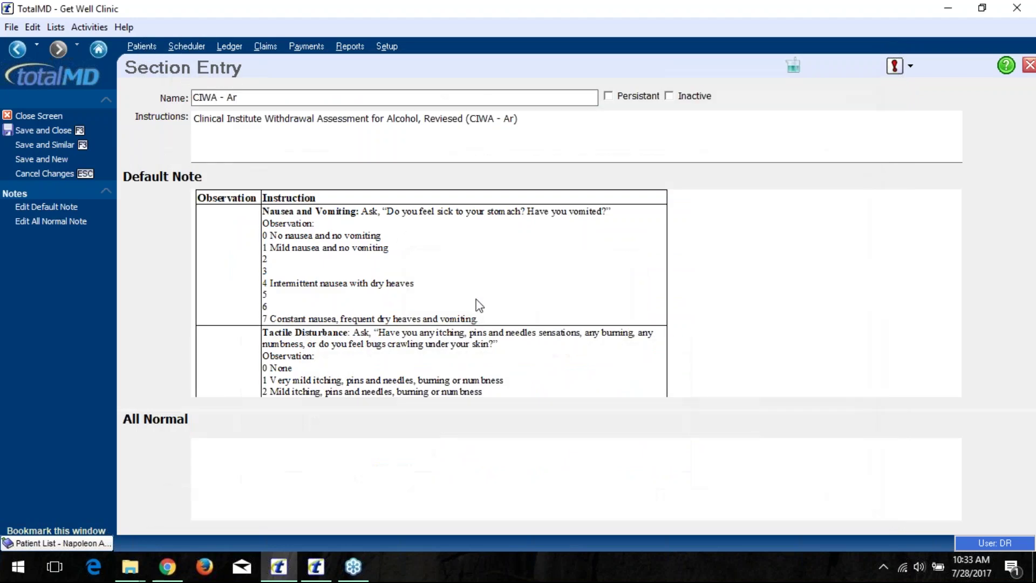
pyautogui.click(34, 119)
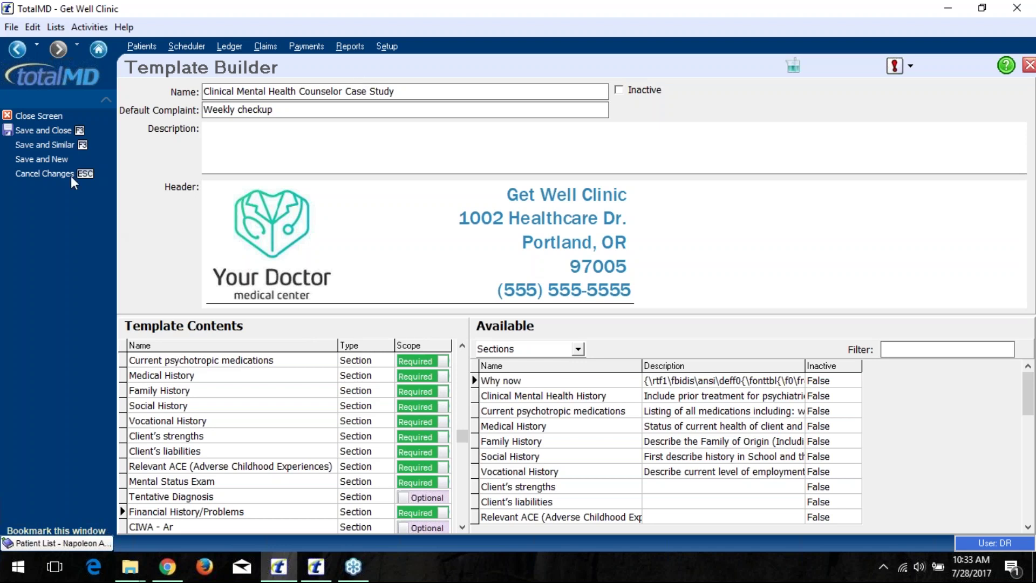
# Step: From the bookmarked Patient List, start a New Encounter 2 for the selected patient using the Clinical Mental Health Counselor Case Study template
pyautogui.click(47, 119)
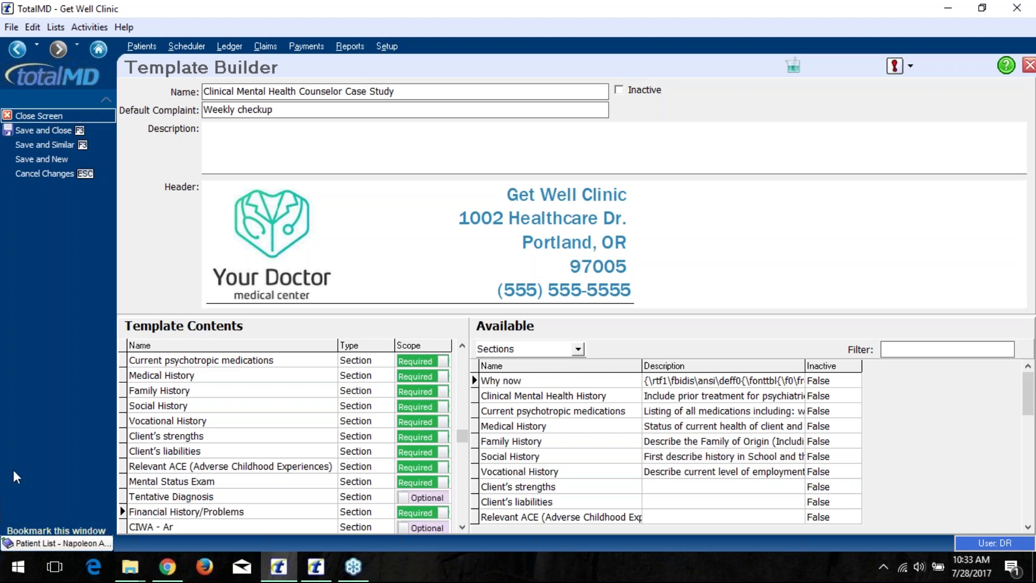
pyautogui.click(62, 542)
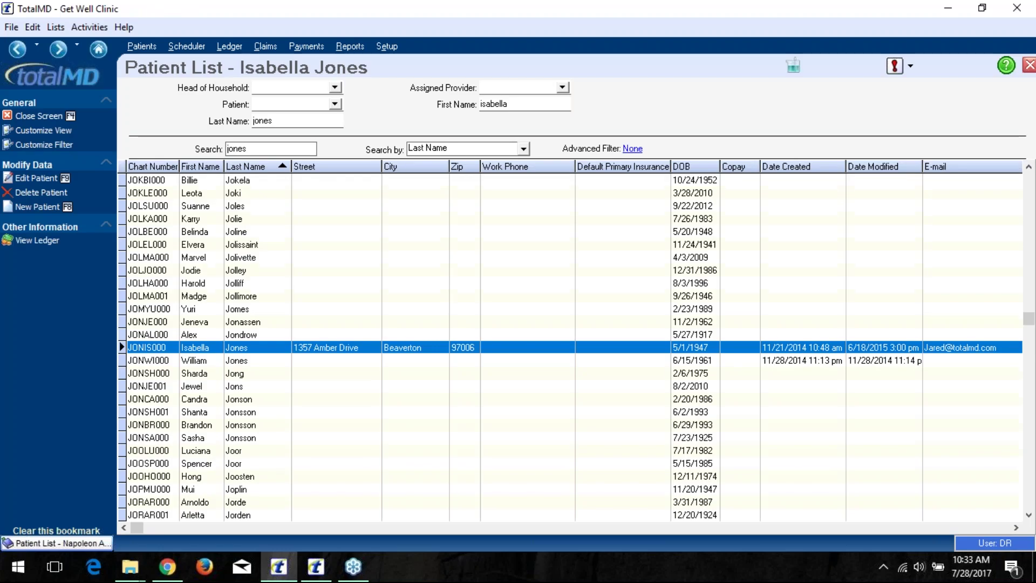
pyautogui.rightClick(218, 349)
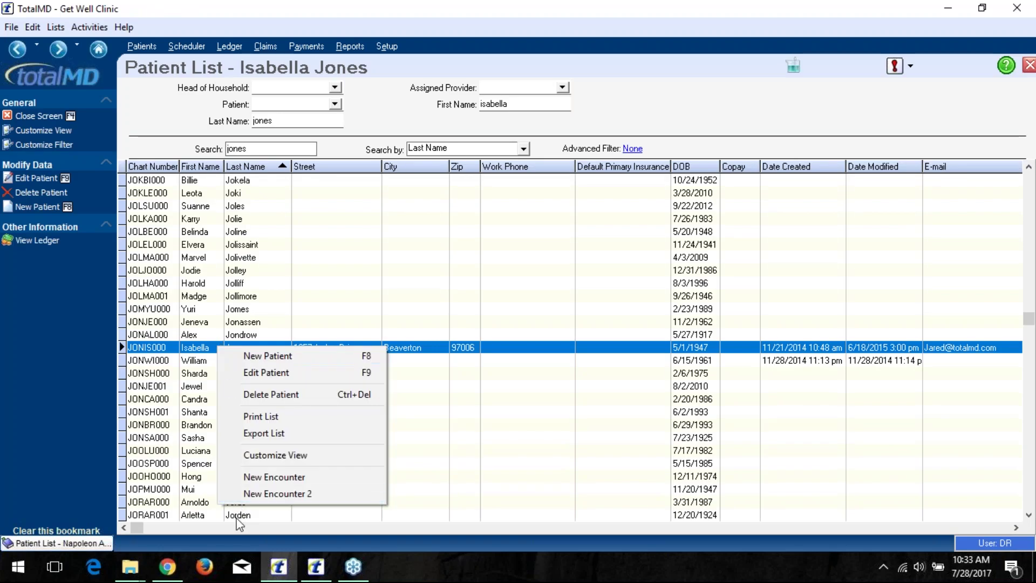
pyautogui.click(271, 500)
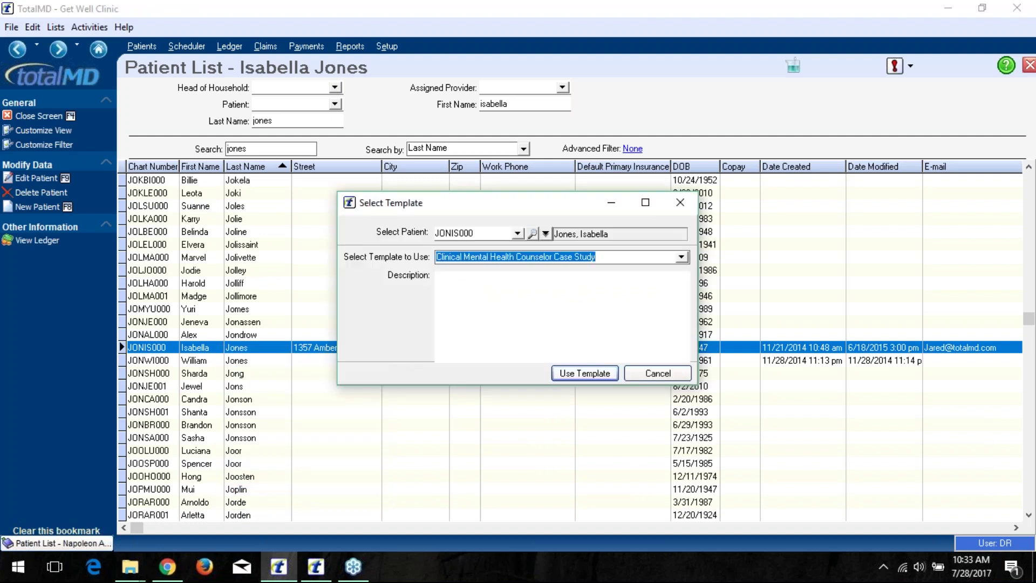
pyautogui.click(591, 371)
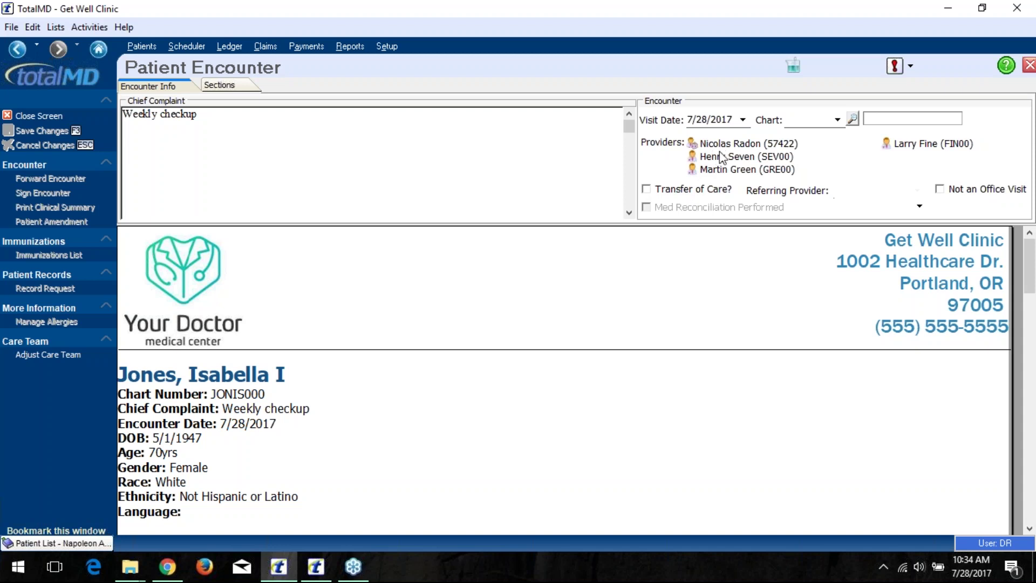
# Step: View the encounter's care team options without saving and look over the encounter document down to the allergies
pyautogui.click(67, 354)
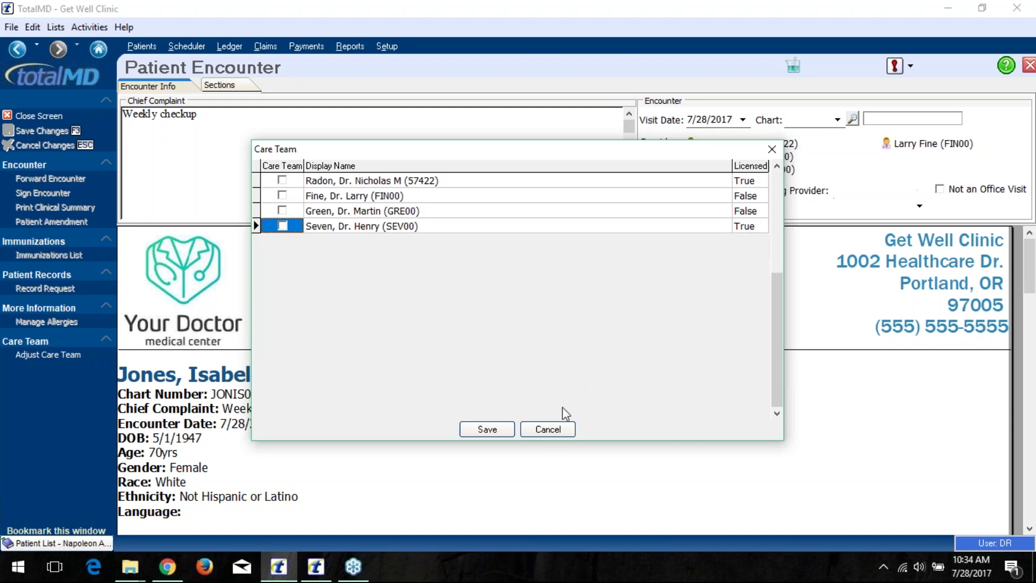
pyautogui.click(548, 430)
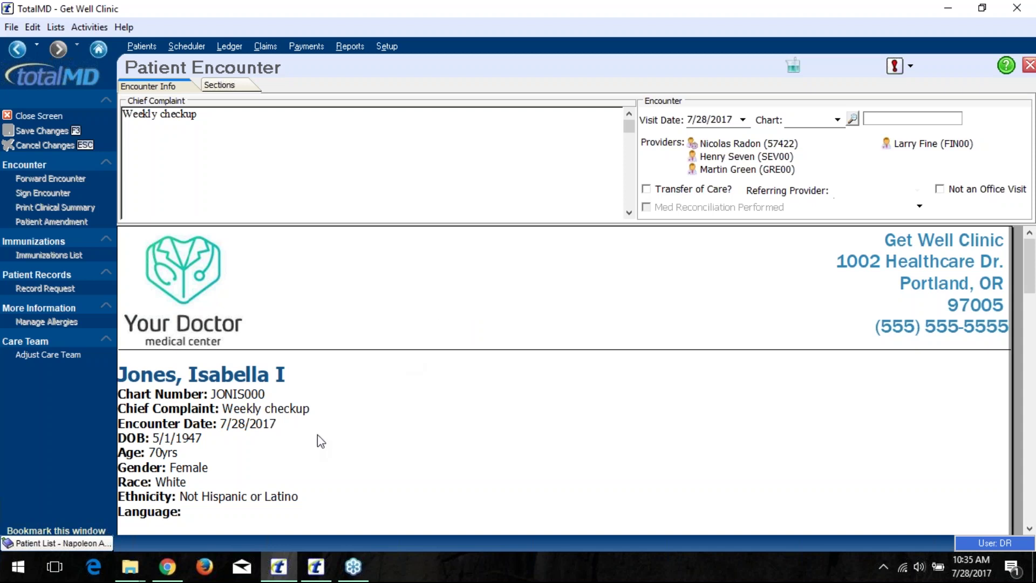
pyautogui.moveTo(1027, 275); pyautogui.dragTo(1034, 426)
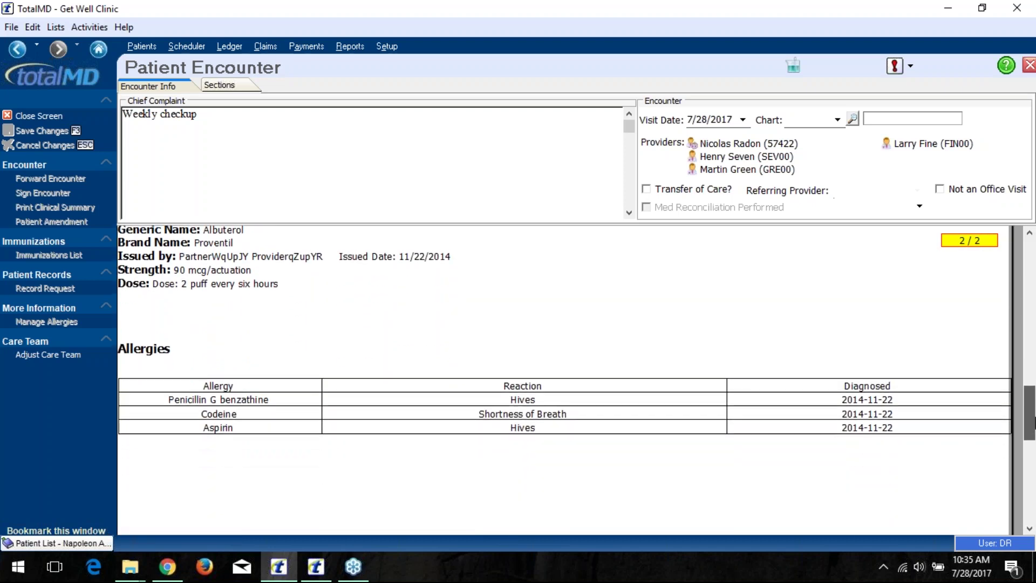
pyautogui.scroll(15, 747, 276)
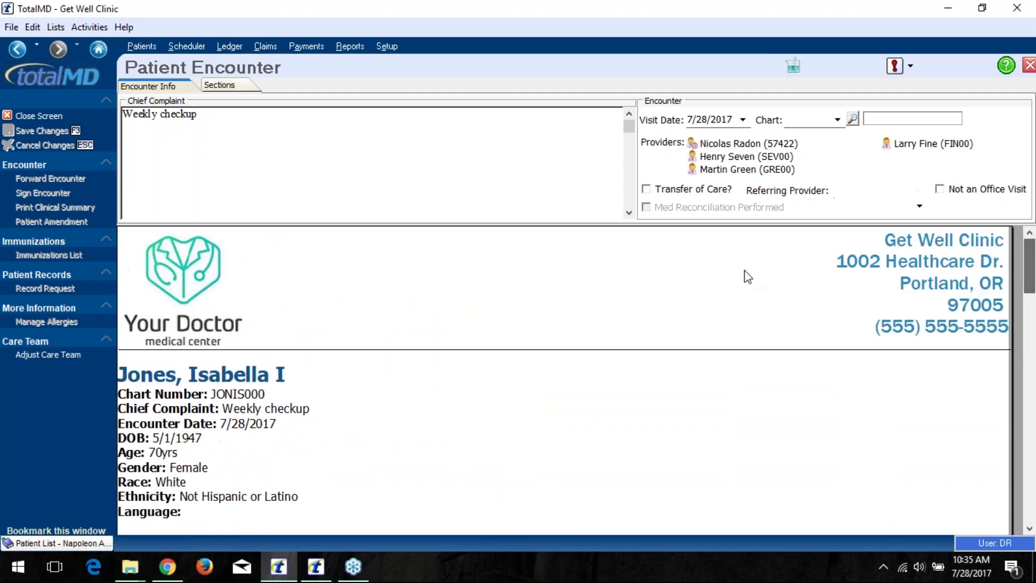
# Step: Show the encounter's sections and enlarge the list area to fit all of them
pyautogui.click(218, 88)
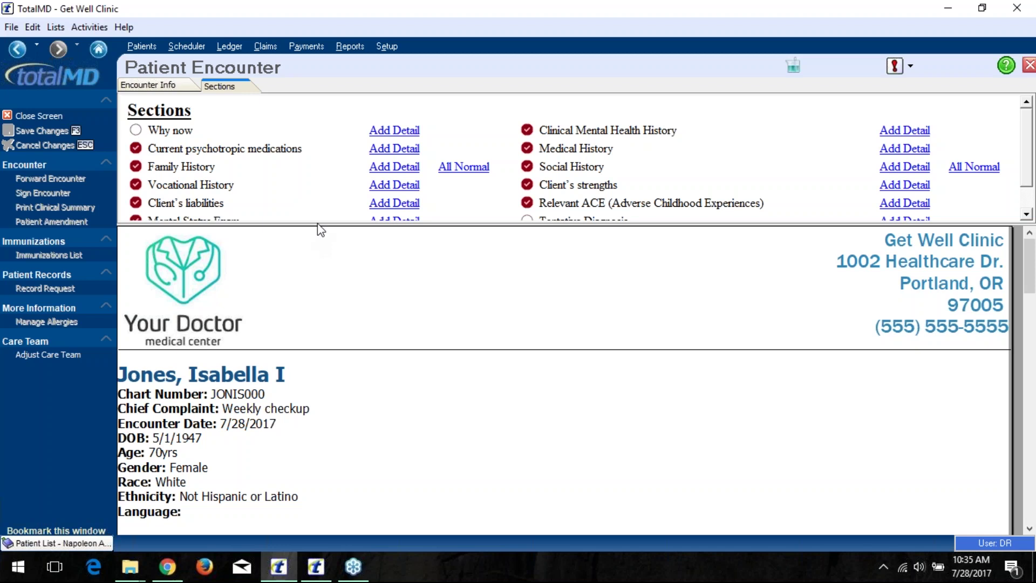
pyautogui.moveTo(320, 225); pyautogui.dragTo(311, 256)
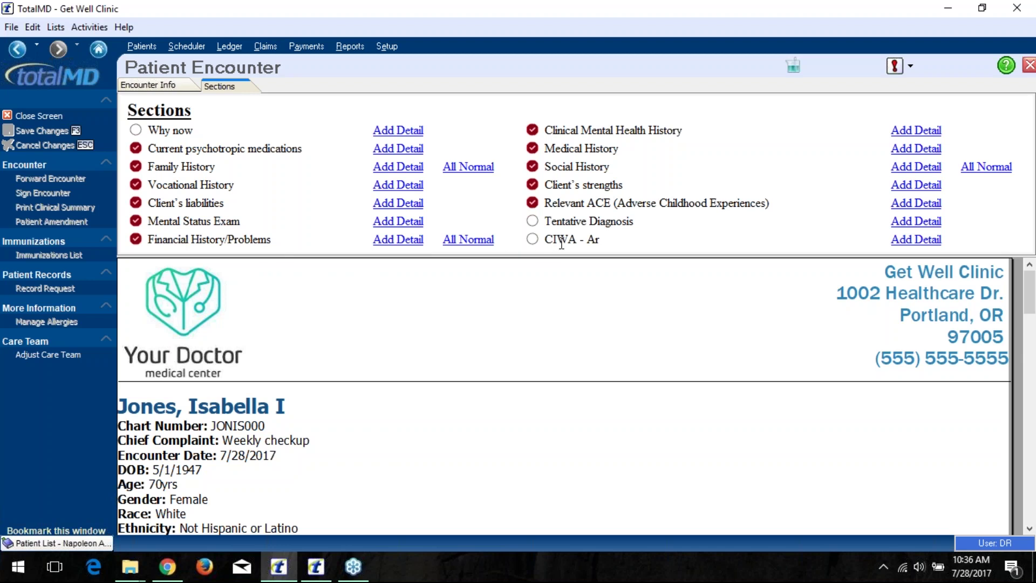
# Step: Fill Financial History/Problems with its All Normal note, check the text in the encounter document and clear it
pyautogui.click(461, 240)
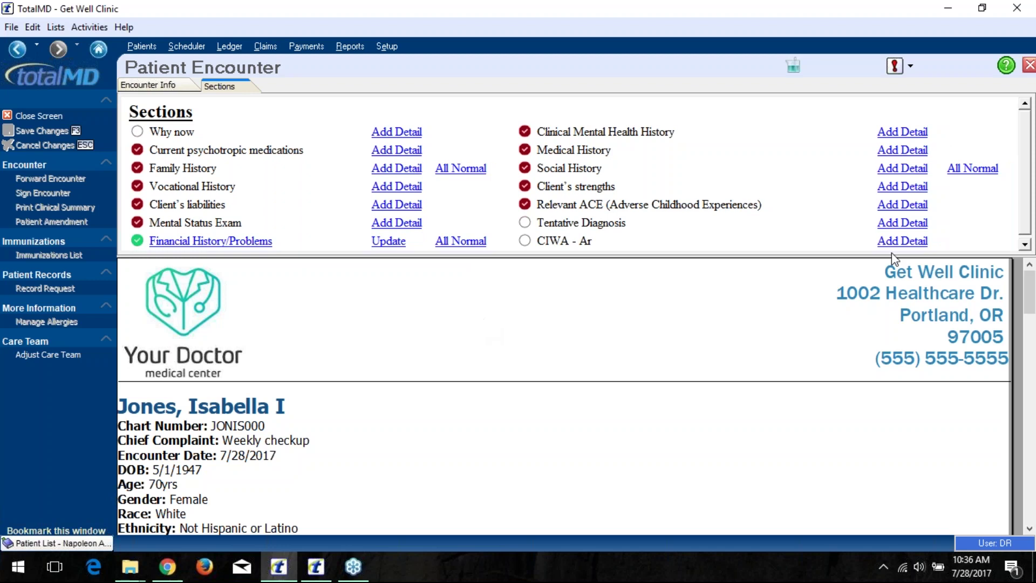
pyautogui.click(1030, 304)
pyautogui.moveTo(1030, 304); pyautogui.dragTo(1030, 371)
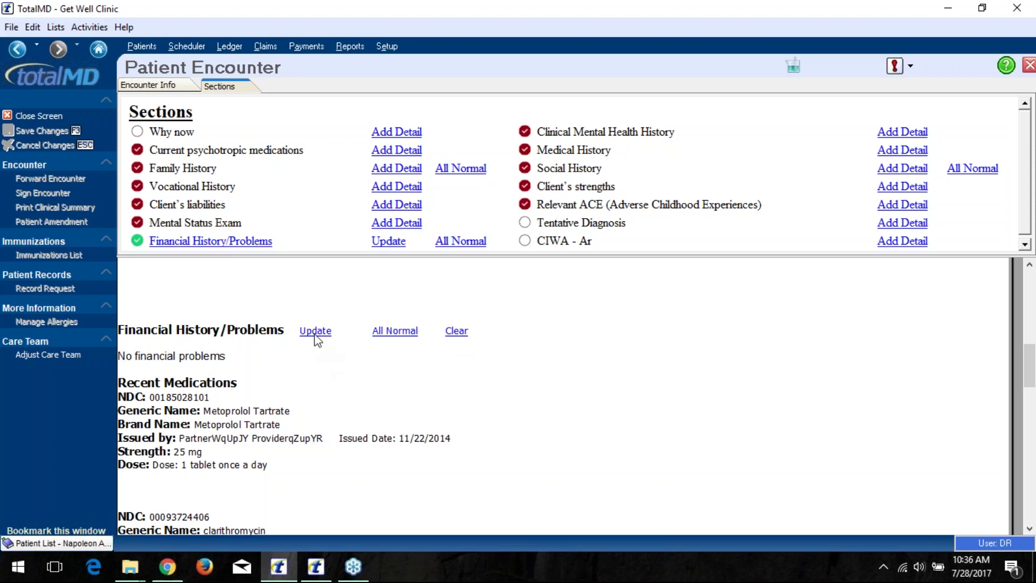
pyautogui.click(460, 335)
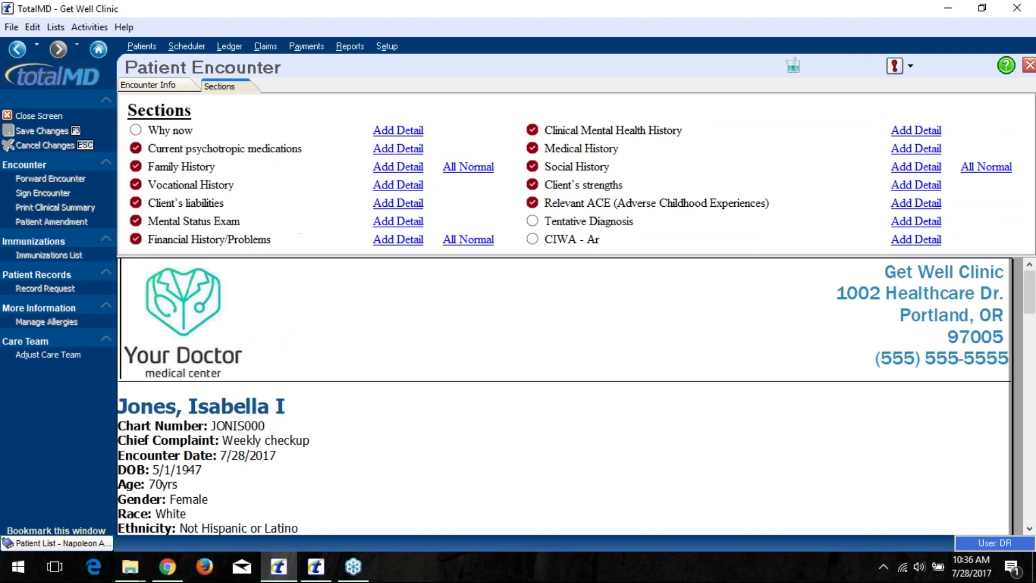
# Step: Add detail to Financial History/Problems reading "occasionally has financial problems", choosing occasionally for Consumption, save the note and view it in the encounter document
pyautogui.click(414, 240)
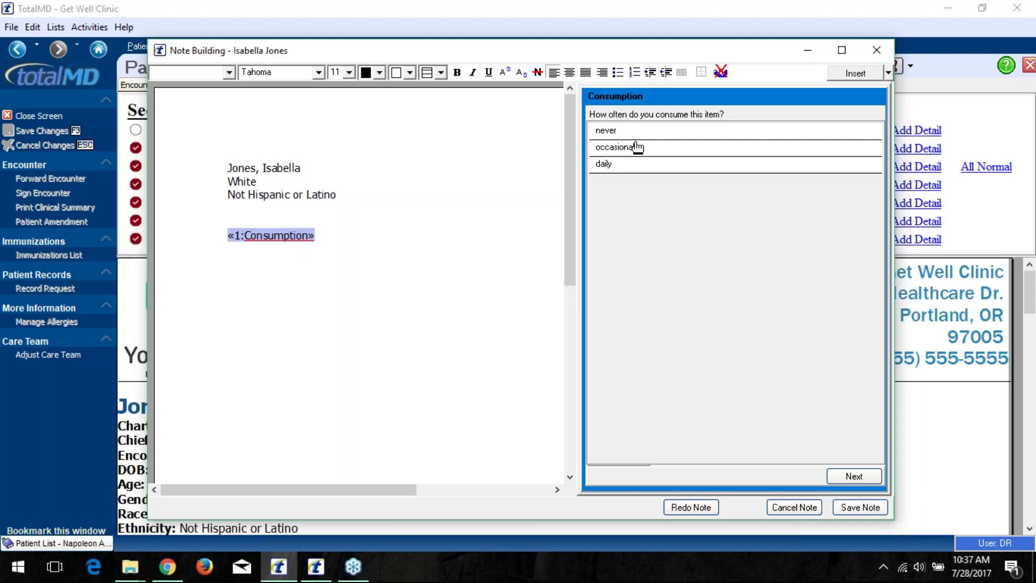
pyautogui.doubleClick(617, 147)
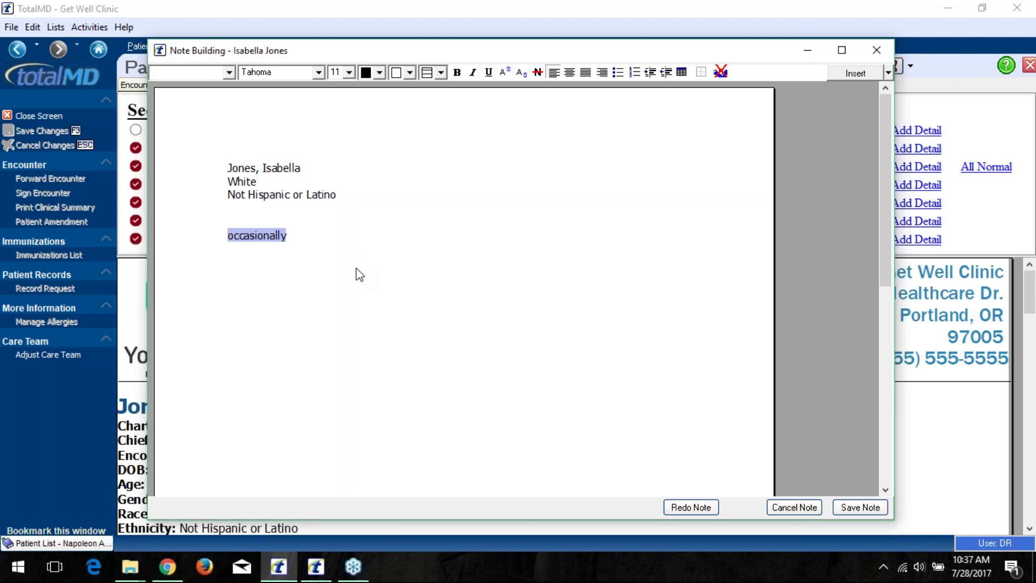
pyautogui.click(319, 243)
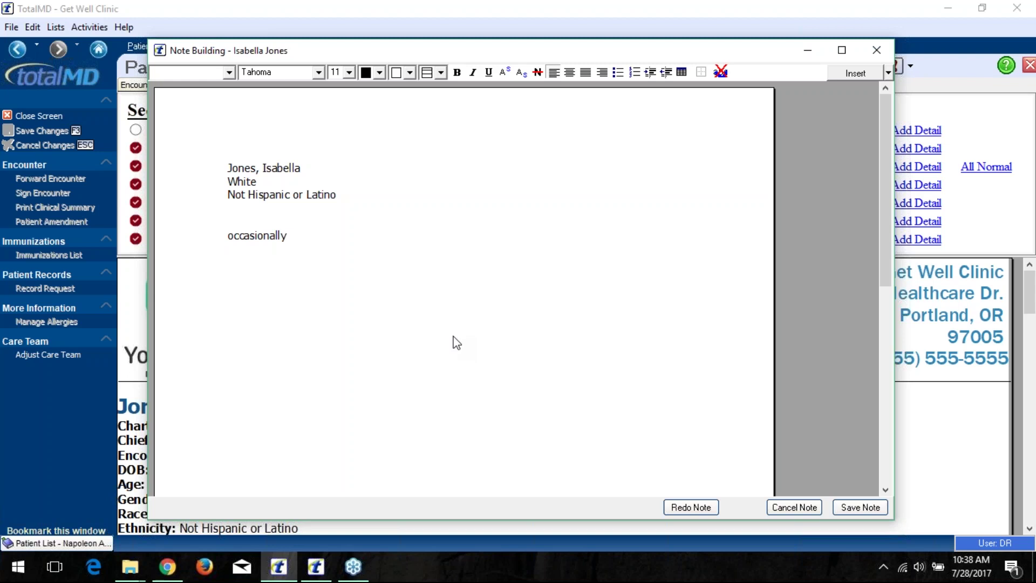
pyautogui.write('has financial problems')
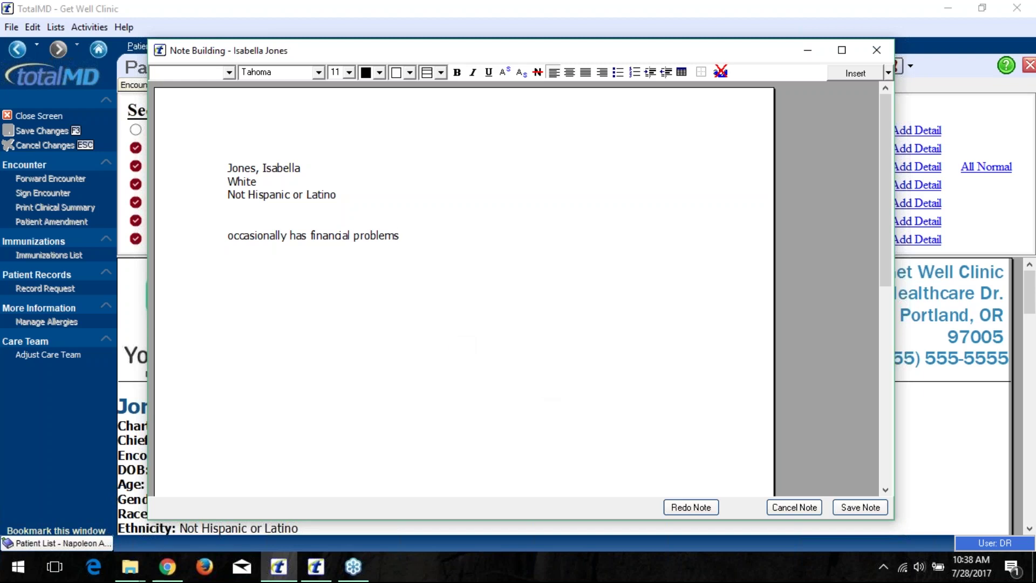
pyautogui.click(859, 509)
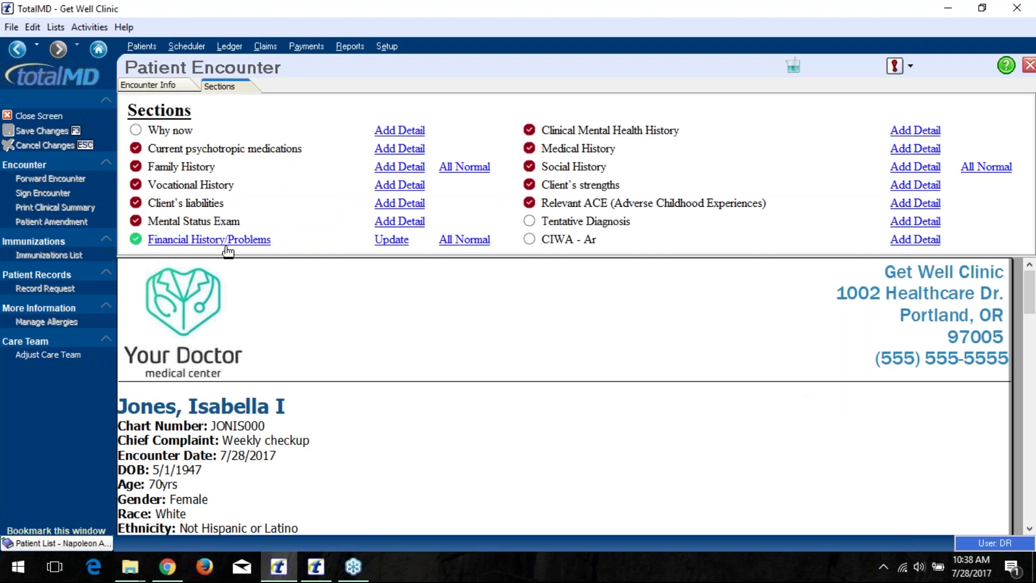
pyautogui.click(166, 243)
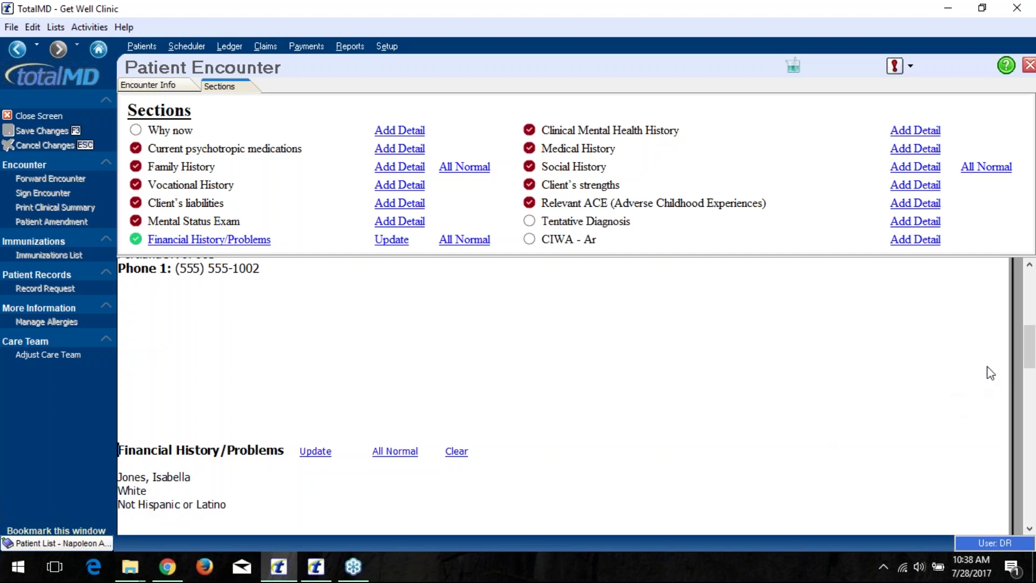
# Step: Add detail to CIWA - Ar, scoring Nausea and Vomiting 1, Tactile Disturbance 2, Tremor 5, Auditory Disturbances 2 and the sweats observation 2
pyautogui.moveTo(1031, 345); pyautogui.dragTo(1030, 357)
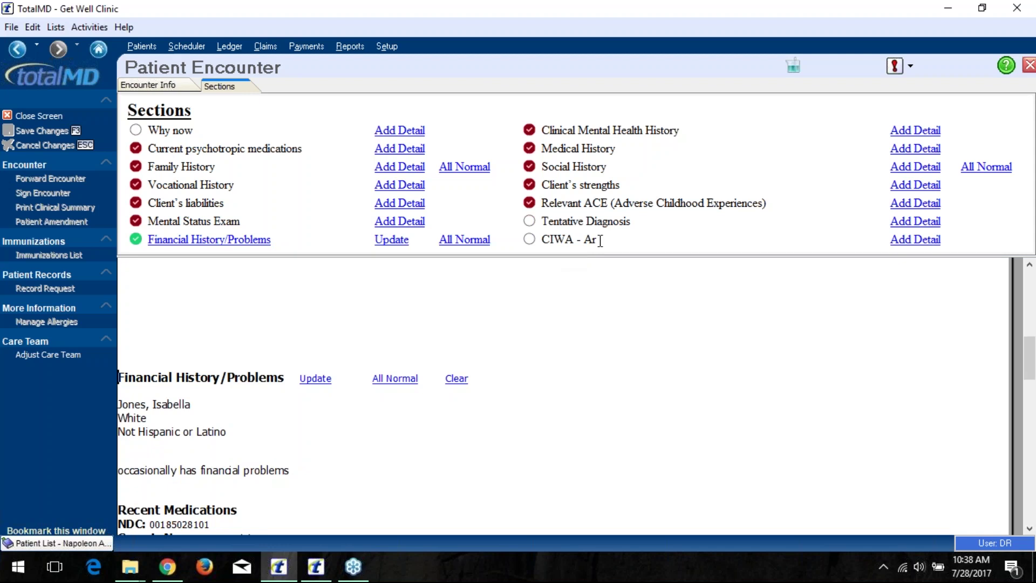
pyautogui.click(913, 245)
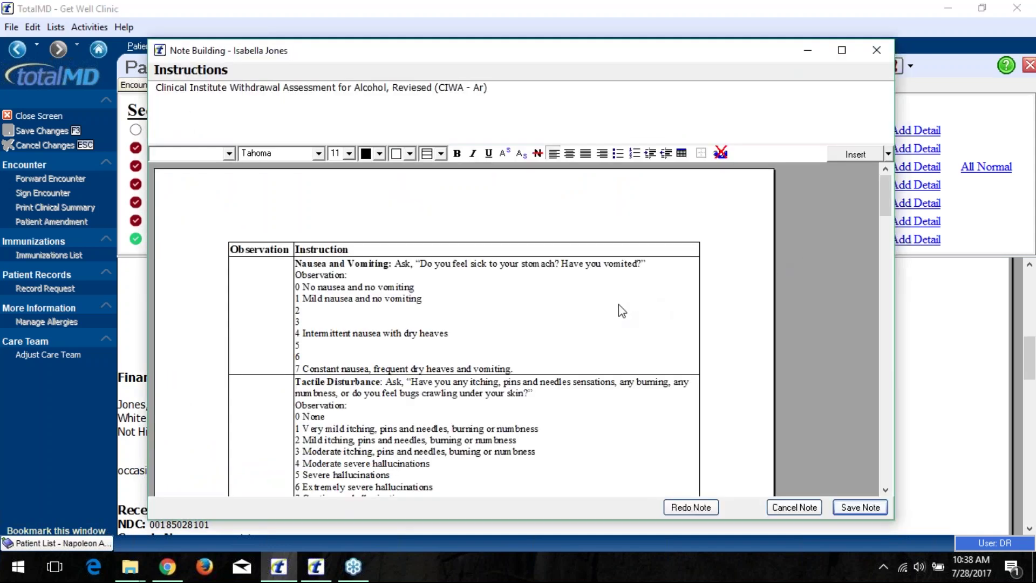
pyautogui.click(250, 274)
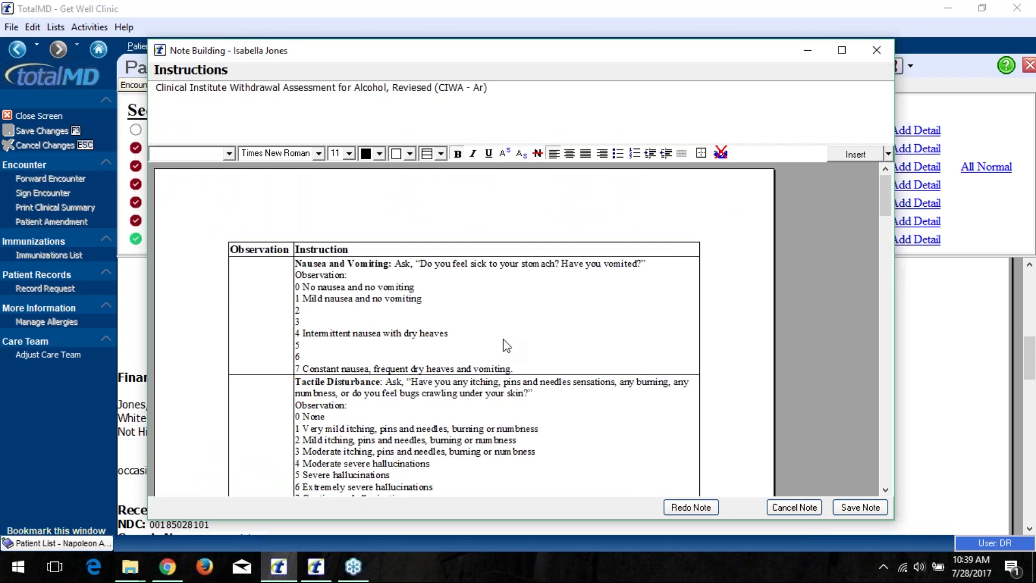
pyautogui.write('1')
pyautogui.write('2')
pyautogui.press('Down')
pyautogui.write('5')
pyautogui.press('Down')
pyautogui.write('2')
pyautogui.press('Down')
pyautogui.write('2')
pyautogui.press('Down')
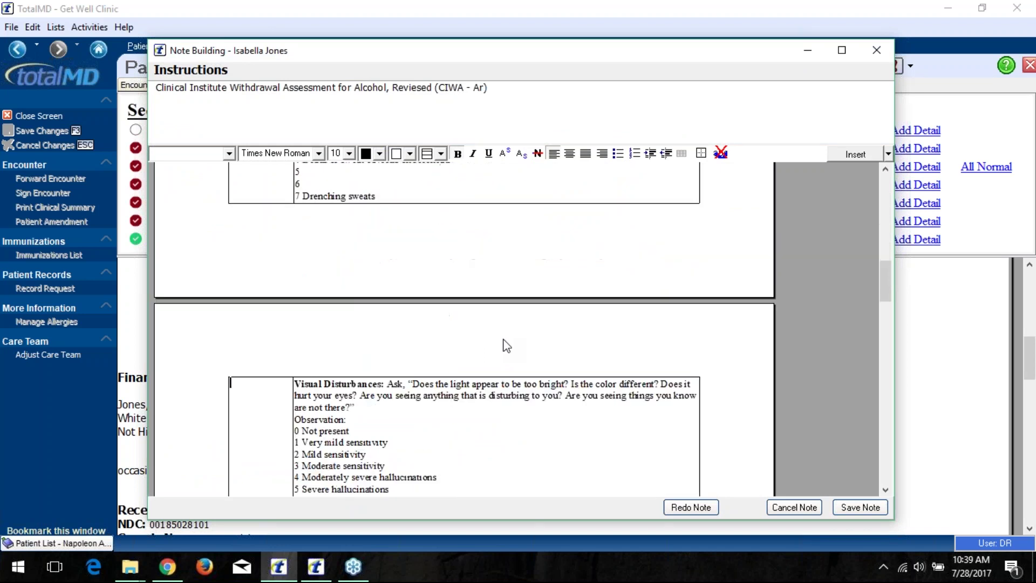
# Step: Score the remaining CIWA - Ar observations 0, from Visual Disturbances through Orientation and Clouding of Sensorium
pyautogui.write('0')
pyautogui.press('Down')
pyautogui.write('0')
pyautogui.press('Down')
pyautogui.write('0')
pyautogui.press('Down')
pyautogui.write('0')
pyautogui.press('Down')
pyautogui.write('0')
pyautogui.press('Down')
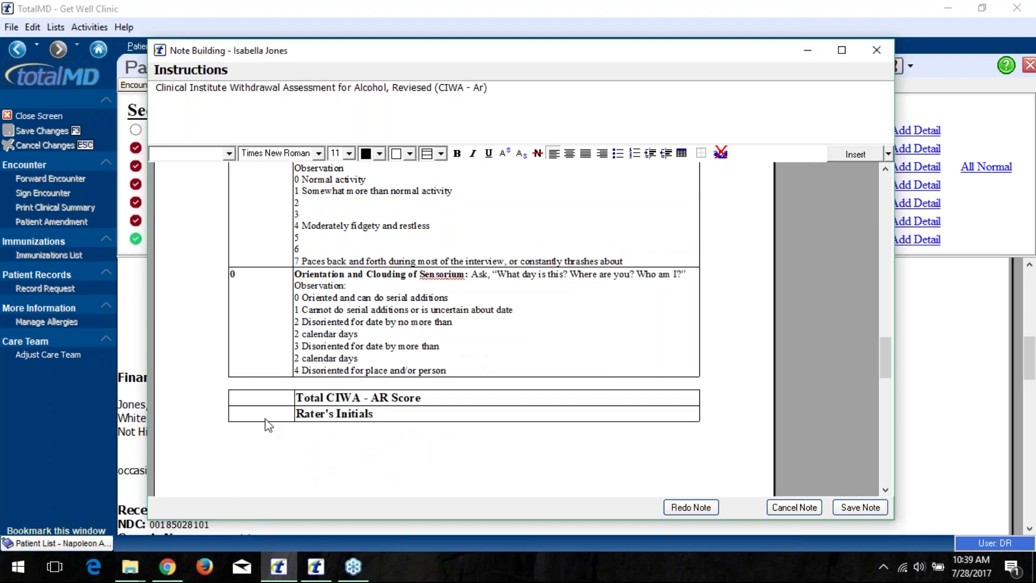
# Step: Enter 17 as the Total CIWA - AR Score, fill in the rater's initials and save the note
pyautogui.click(261, 400)
pyautogui.write('17')
pyautogui.click(272, 418)
pyautogui.write('NP')
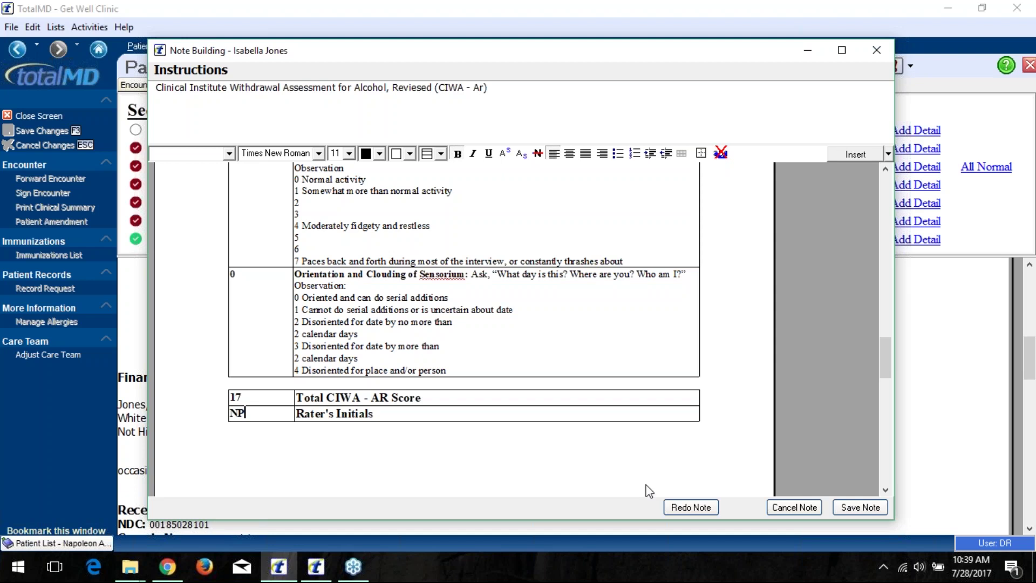
pyautogui.click(869, 507)
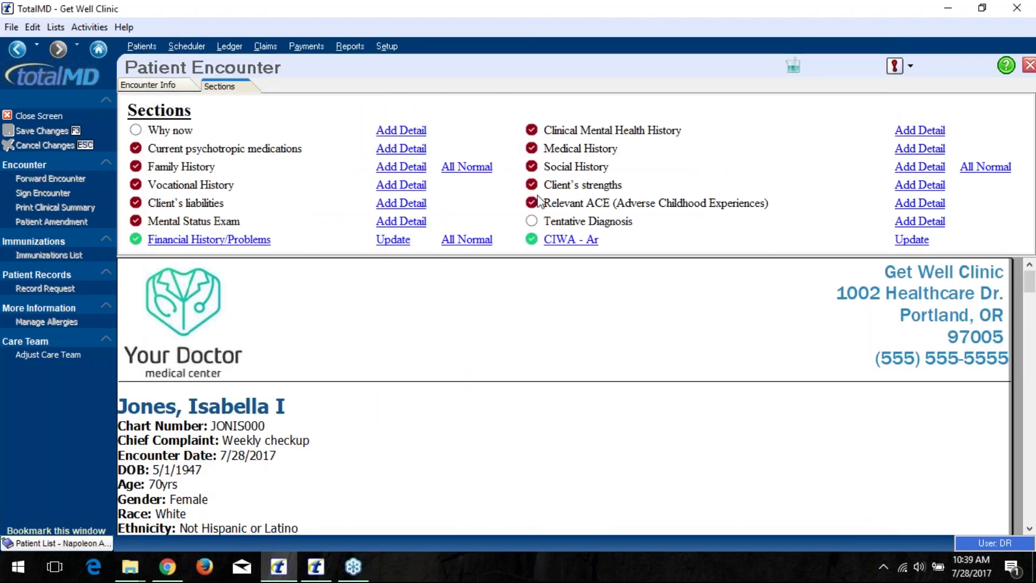
# Step: Go to the CIWA - Ar section in the encounter document and look over the recorded observation scores
pyautogui.click(571, 241)
pyautogui.scroll(-5, 178, 473)
pyautogui.scroll(-10, 190, 485)
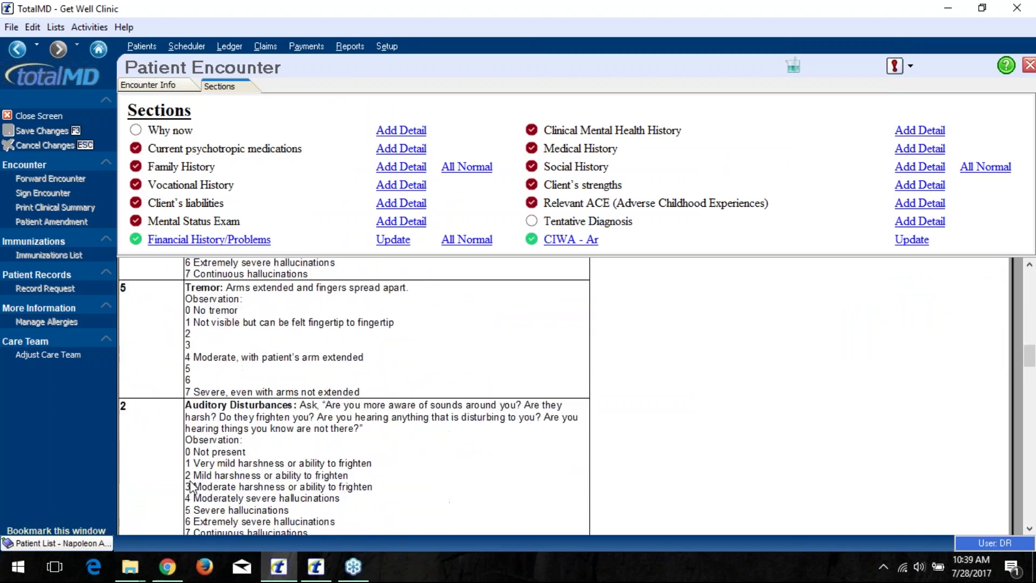
pyautogui.scroll(-8, 192, 483)
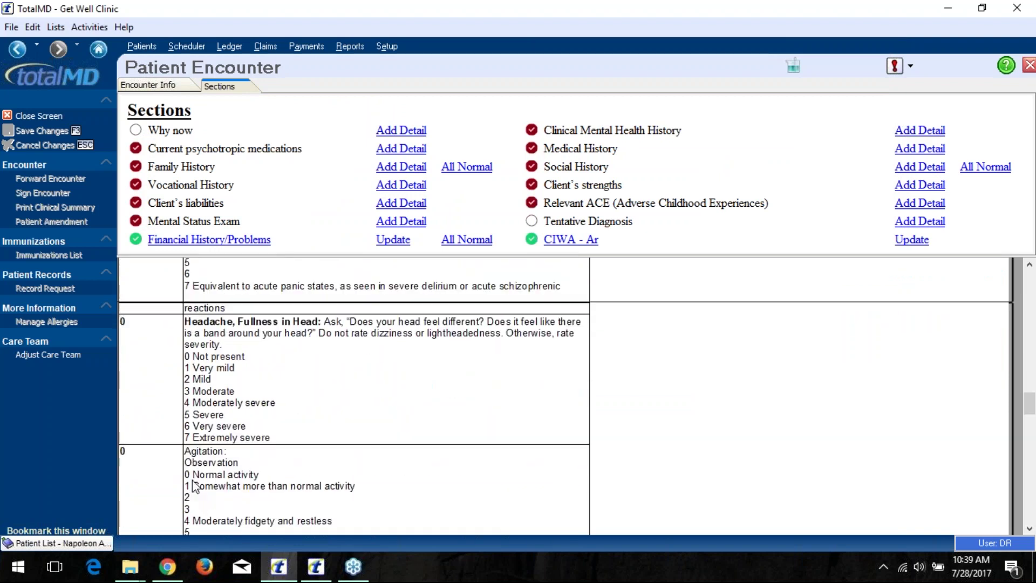
pyautogui.scroll(5, 192, 480)
pyautogui.scroll(4, 195, 485)
pyautogui.scroll(2, 195, 485)
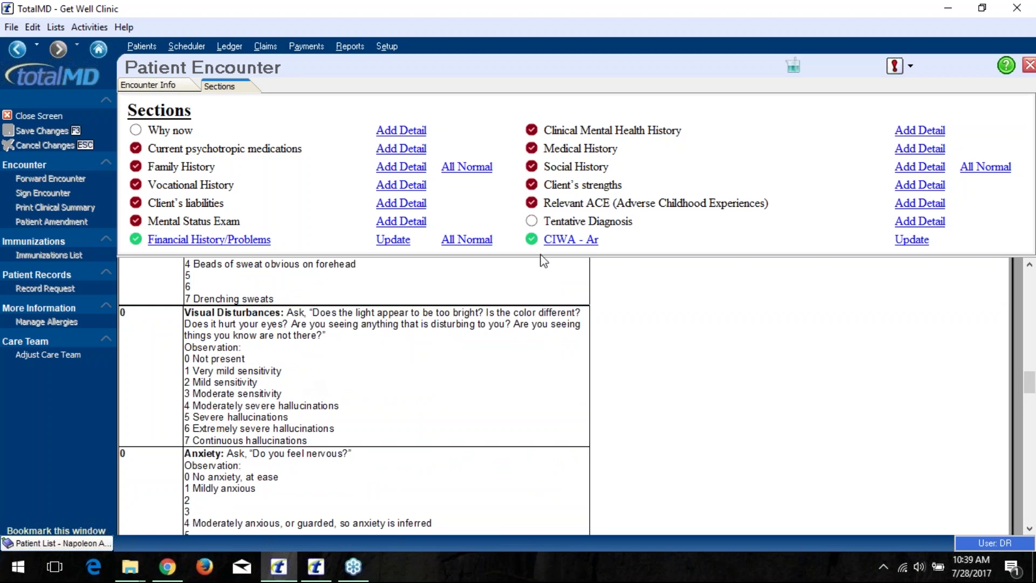
# Step: Reopen the CIWA - Ar note for updating, look at its observation table and cancel the note
pyautogui.click(904, 242)
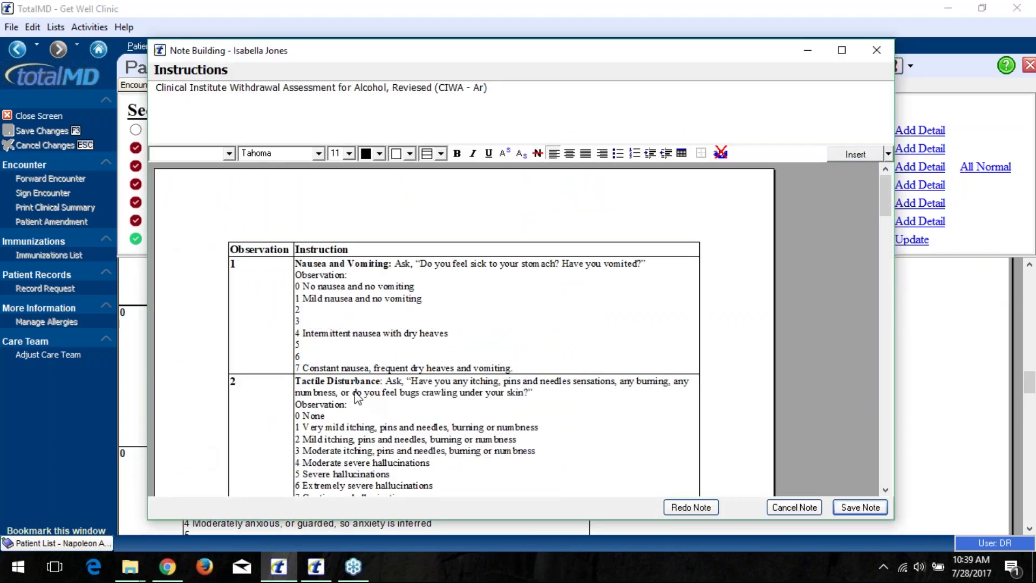
pyautogui.click(325, 406)
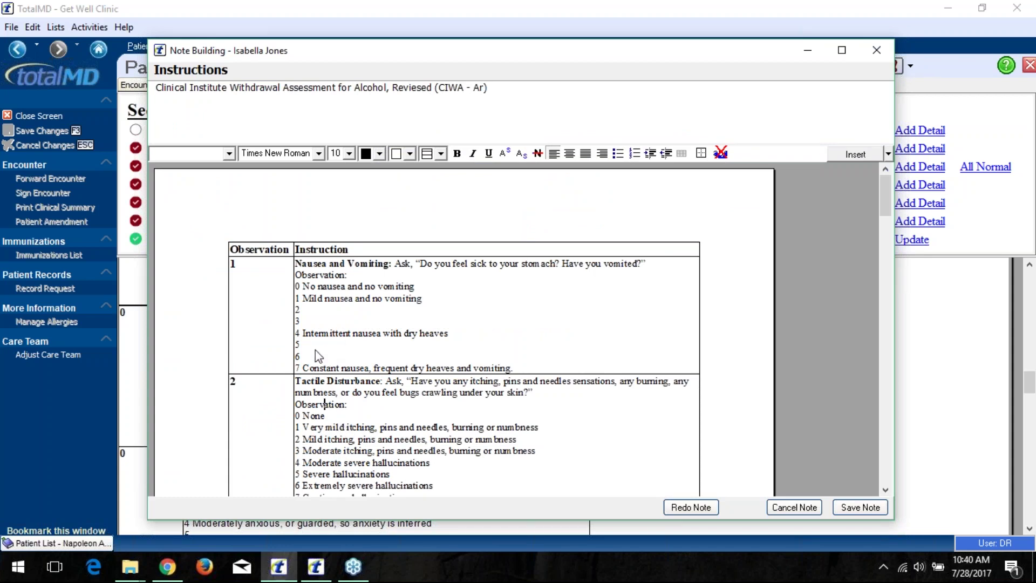
pyautogui.click(307, 311)
pyautogui.click(802, 506)
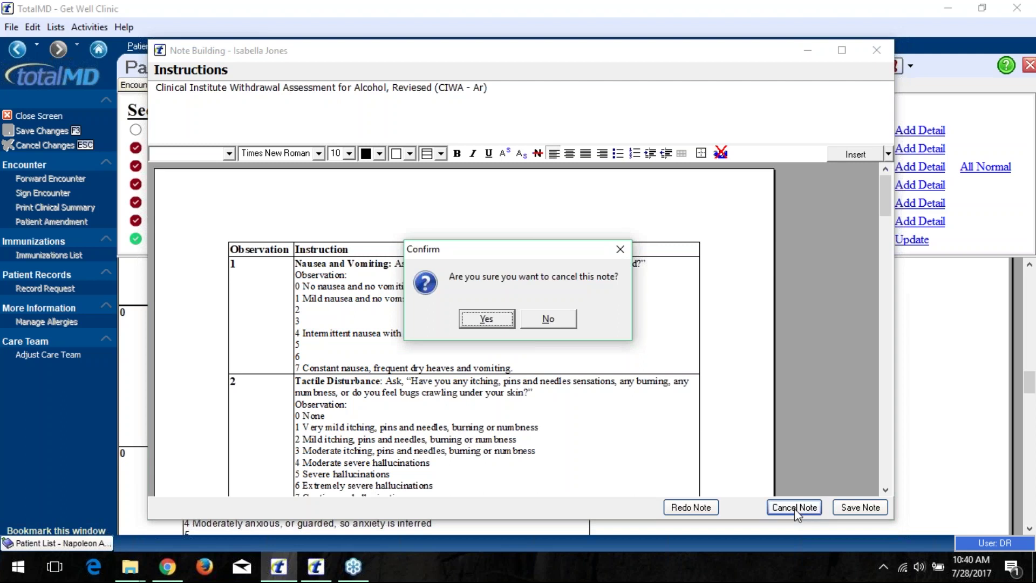
pyautogui.click(500, 319)
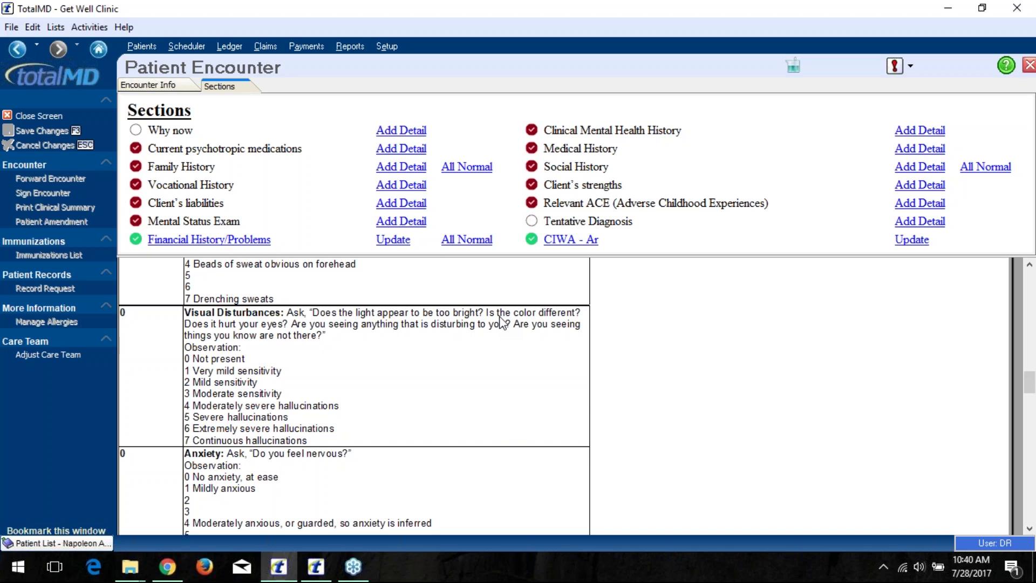
# Step: Open a Tentative Diagnosis note, view the items that can be inserted into it and cancel the note
pyautogui.click(920, 222)
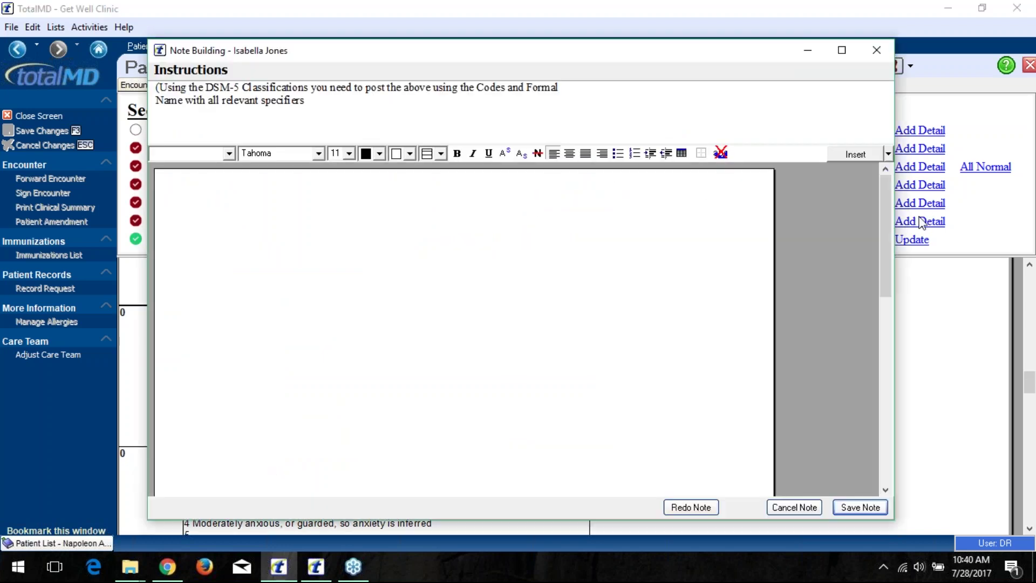
pyautogui.click(887, 154)
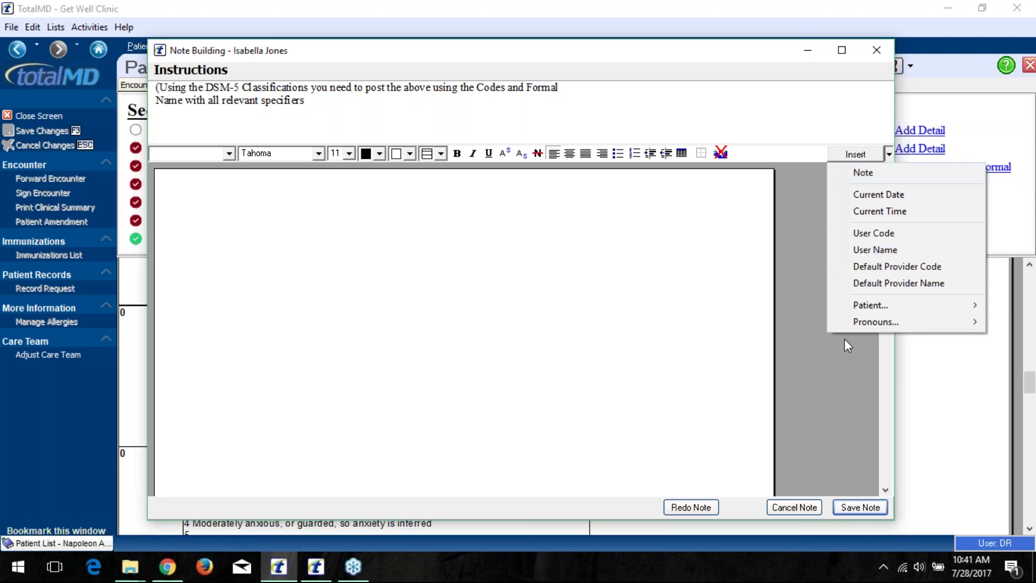
pyautogui.moveTo(873, 306)
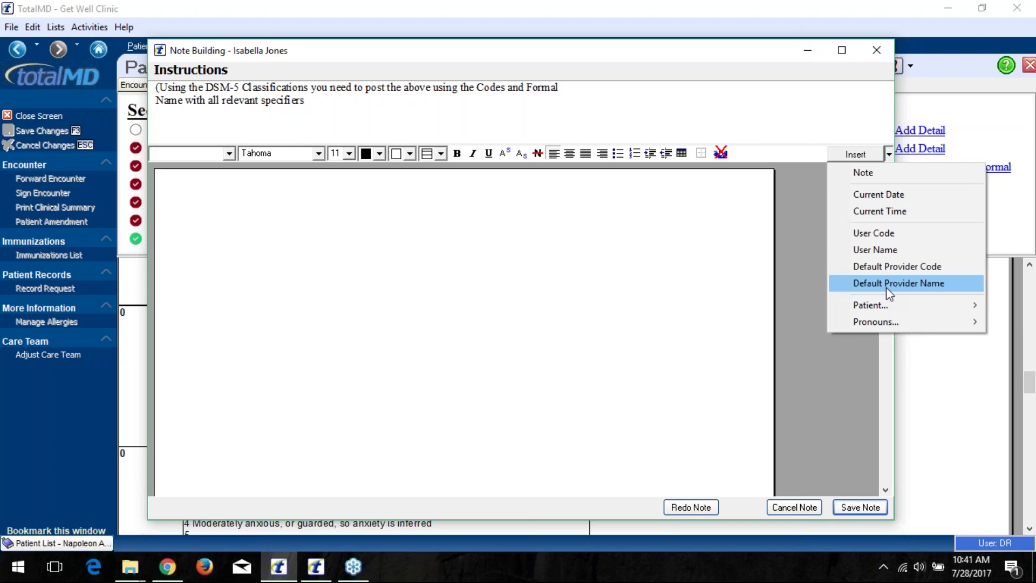
pyautogui.click(877, 50)
pyautogui.click(876, 50)
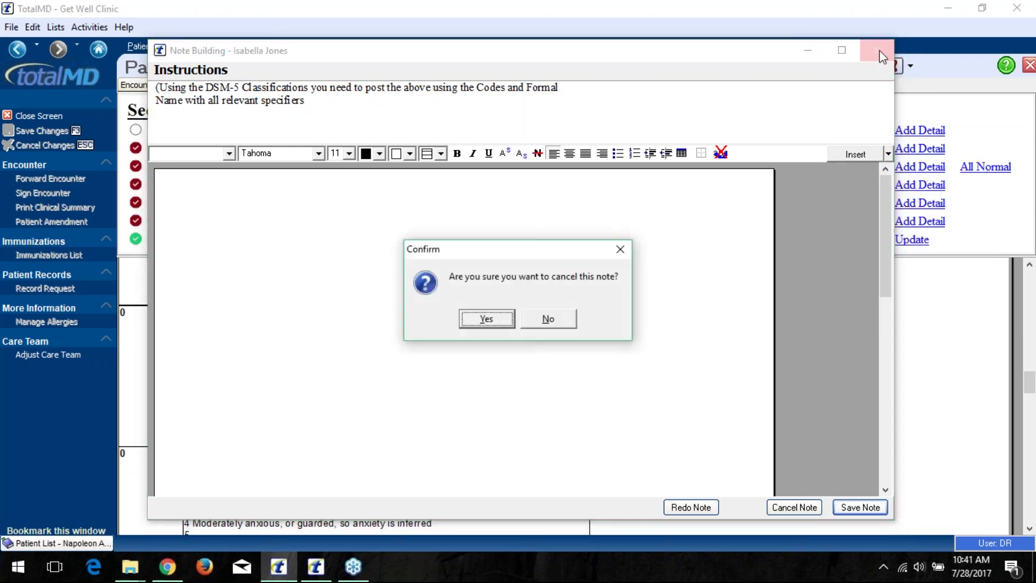
pyautogui.click(500, 324)
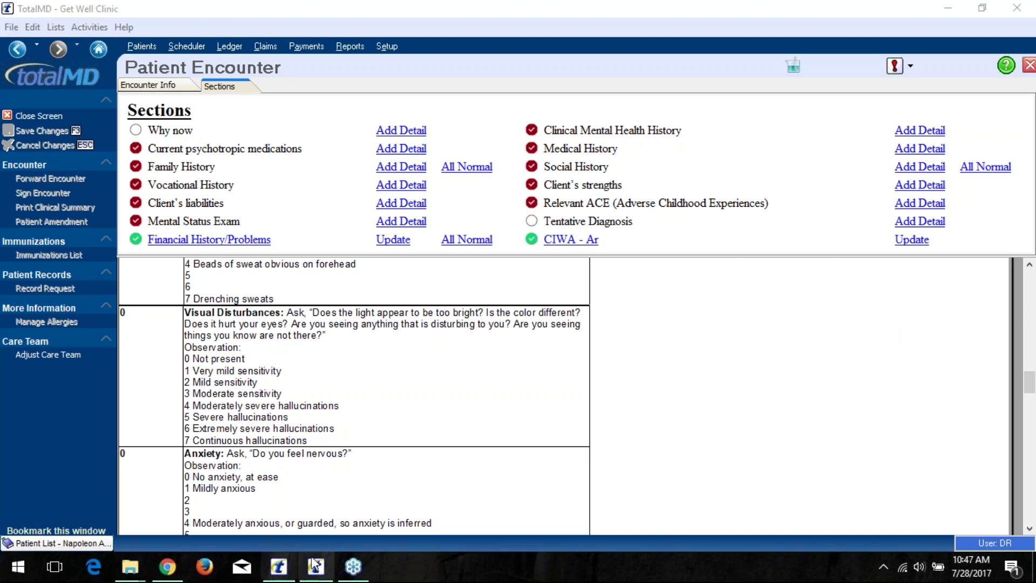
# Step: Switch to the Family Medical center window of TotalMD with the Insurance Aging Drill Down
pyautogui.click(308, 570)
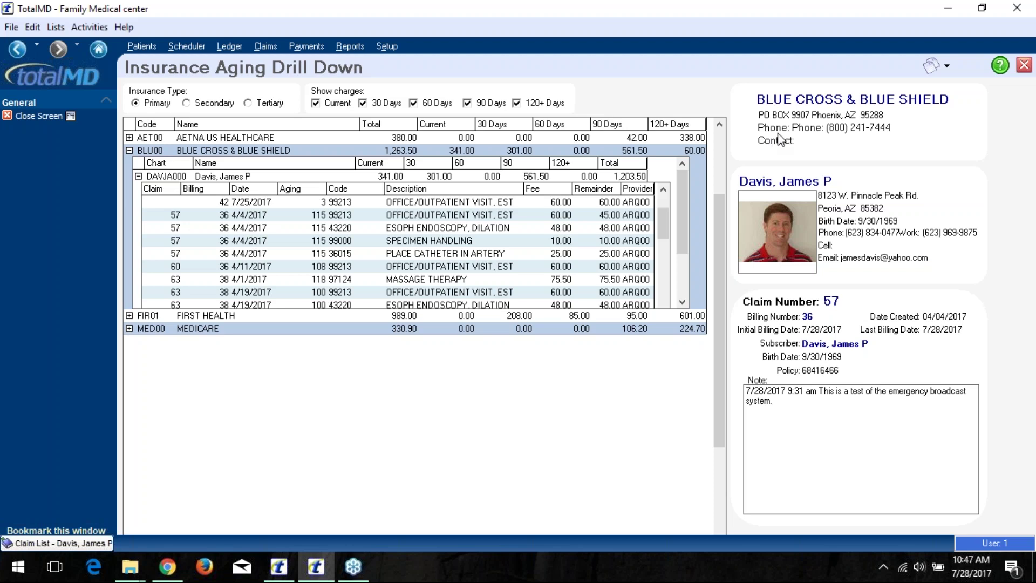